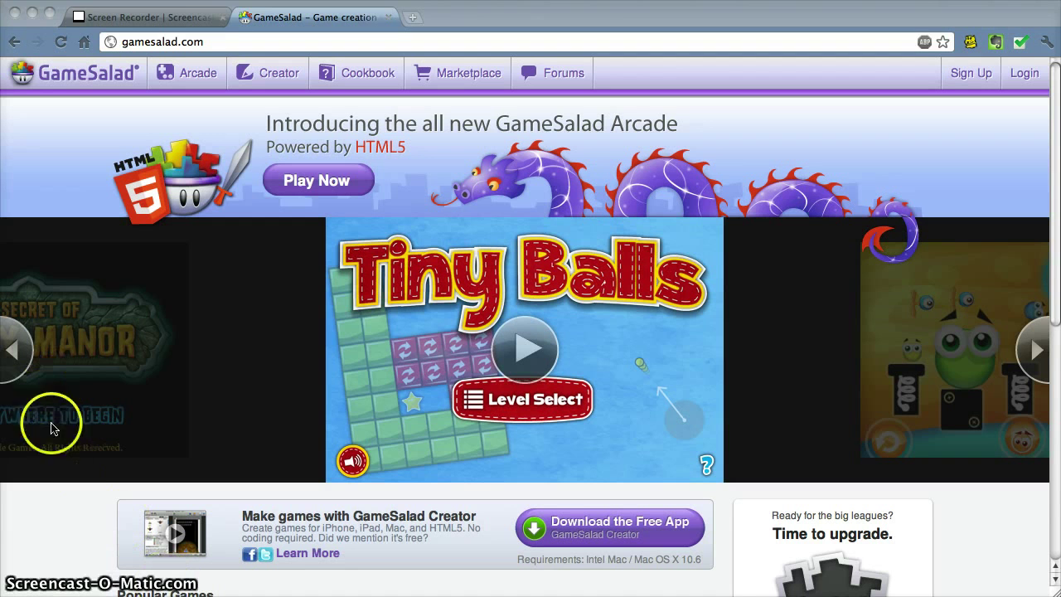
Step: Step the home page's featured-games carousel back past The Secret of Grisly Manor to Zombie Drop
left_click(61, 518)
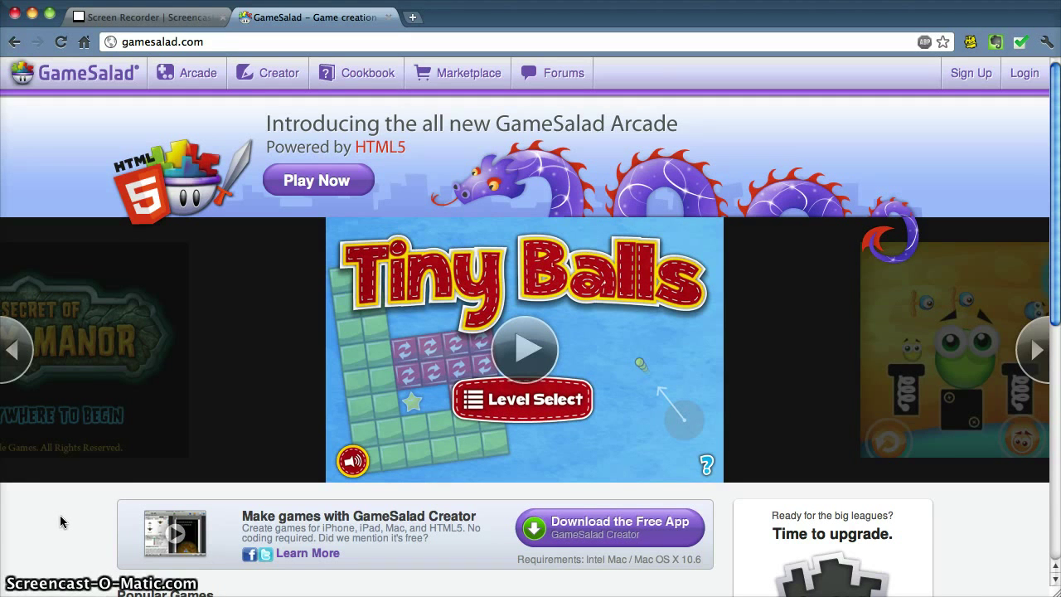
left_click(16, 353)
left_click(15, 353)
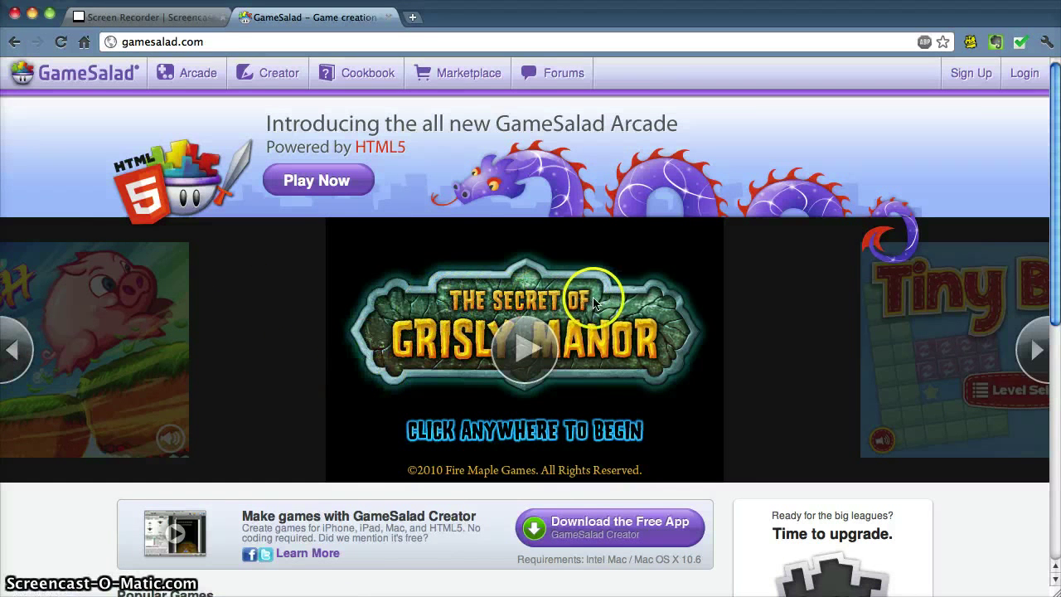
left_click(16, 352)
left_click(16, 352)
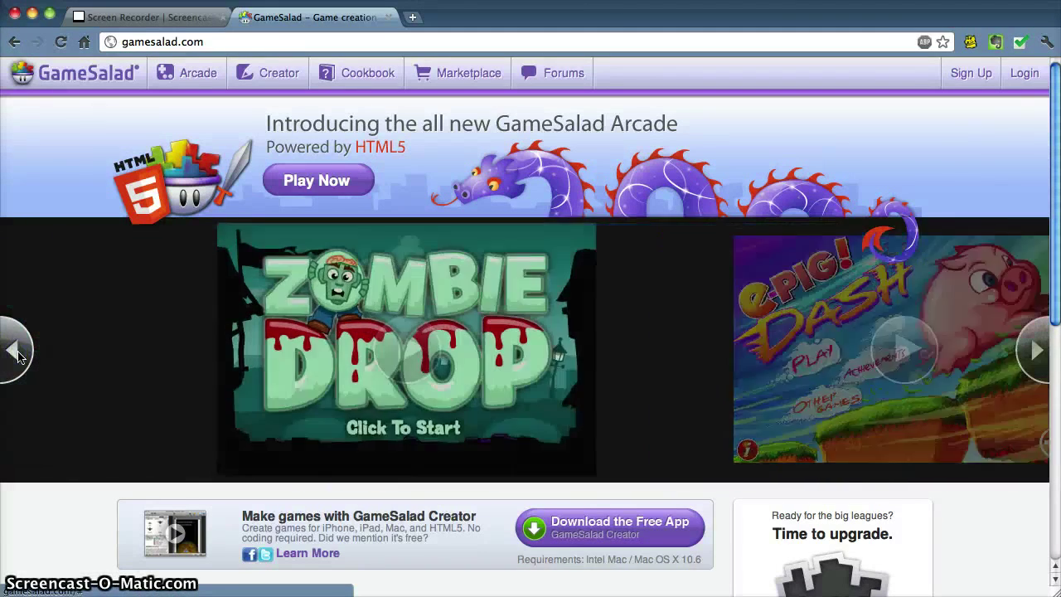
left_click(654, 379)
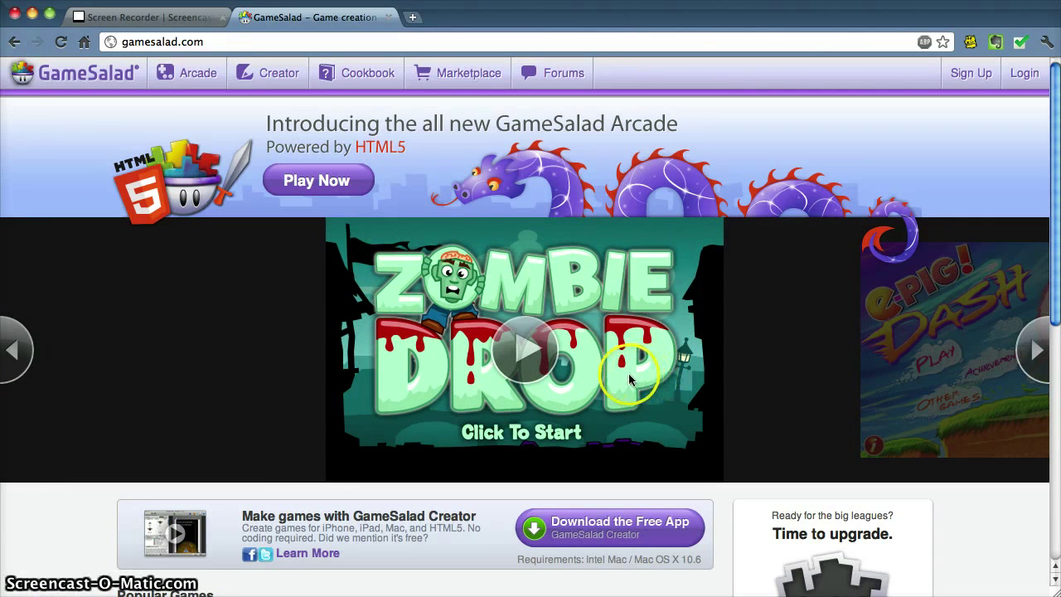
Step: Reload the GameSalad home page and scroll down and up through the popular games
left_click(83, 80)
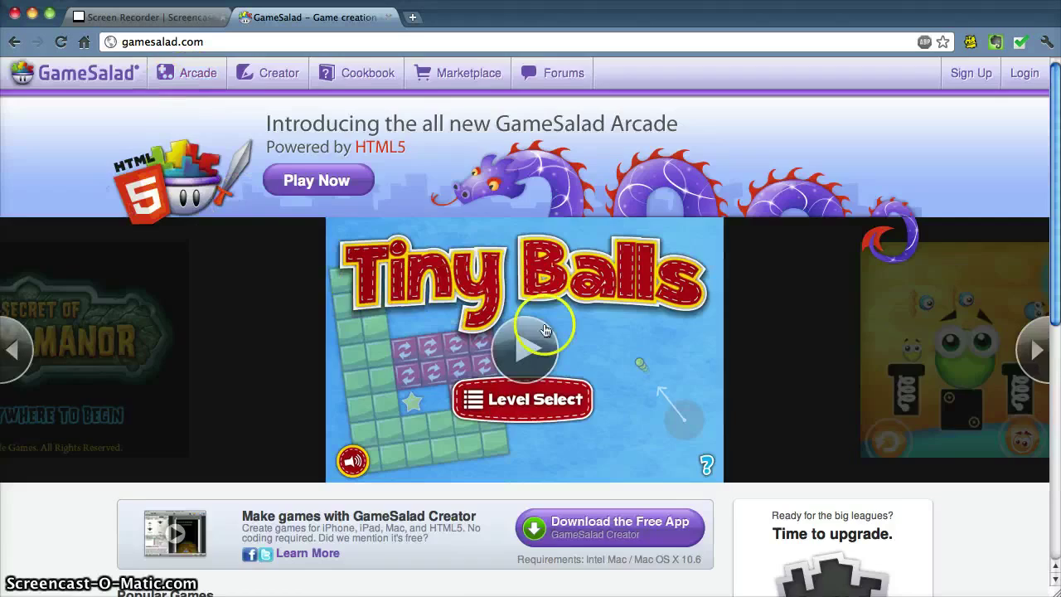
scroll(572, 331, "down", 10)
scroll(693, 355, "up", 9)
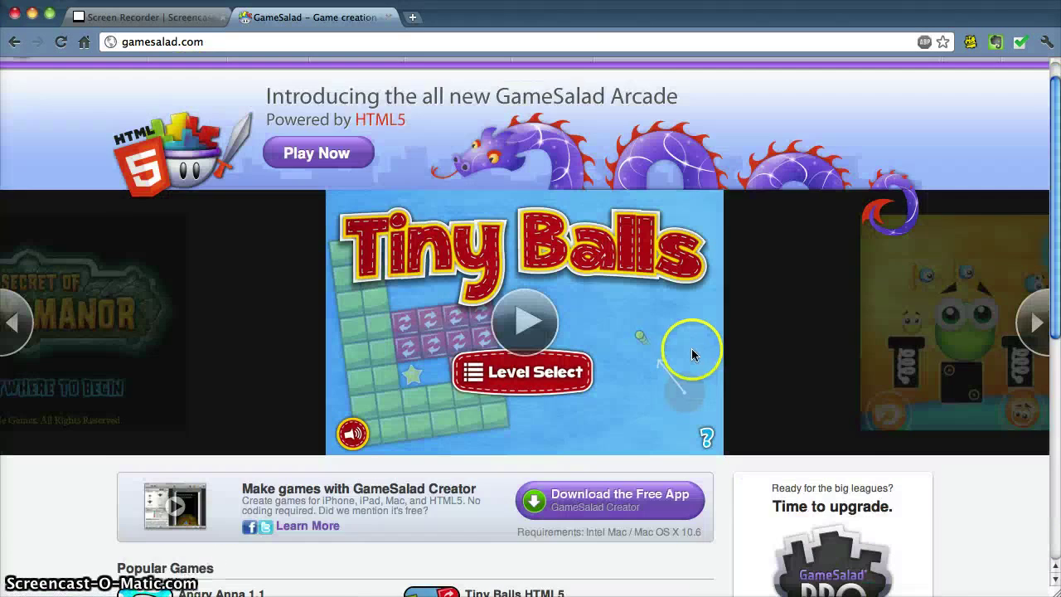
scroll(691, 355, "down", 5)
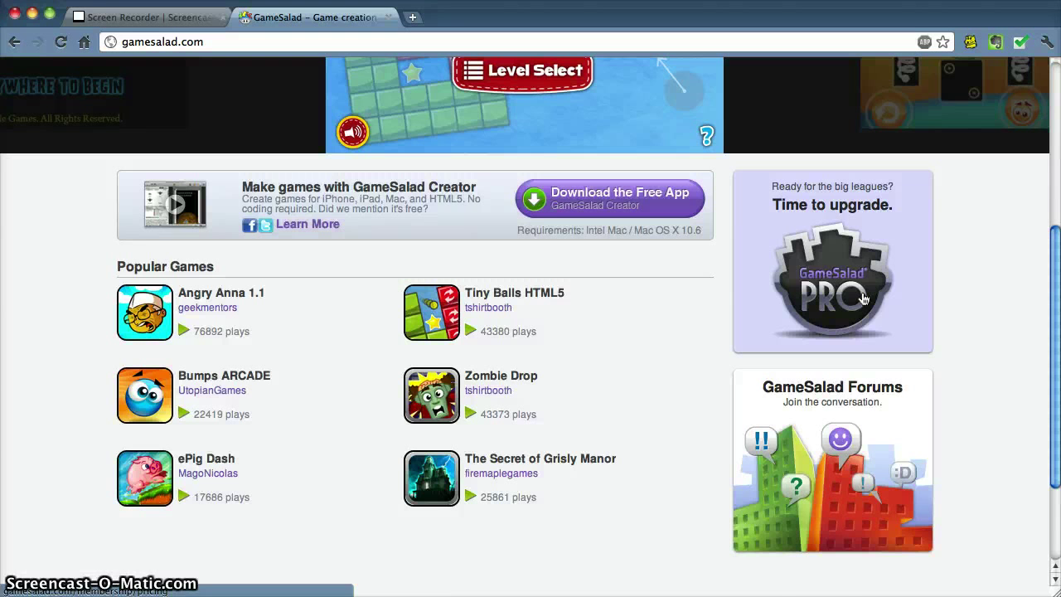
scroll(680, 379, "up", 5)
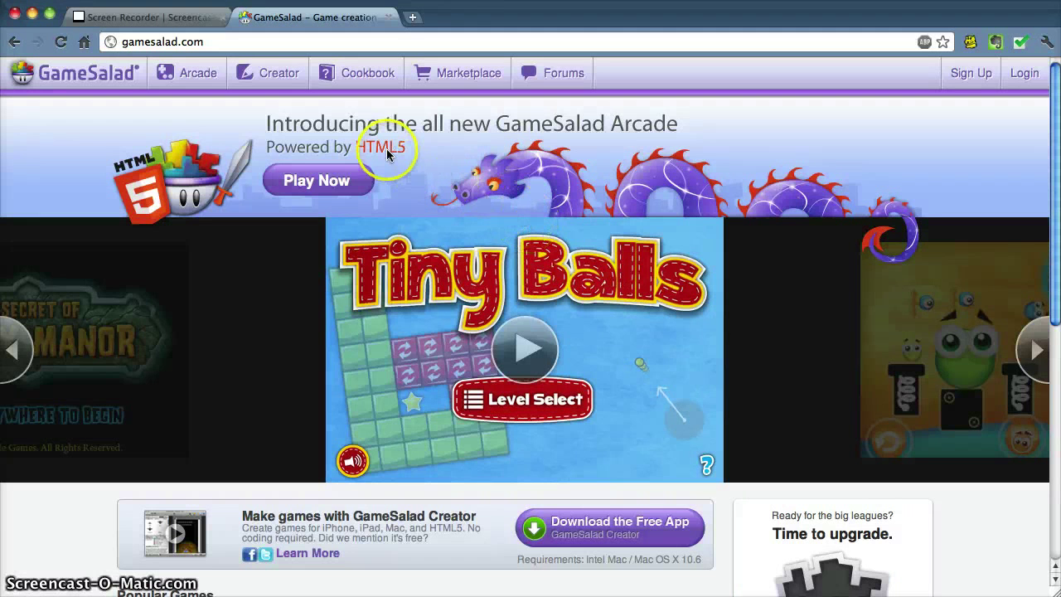
Step: Open the Arcade page and scroll down and back up through its HTML5 game list
left_click(179, 85)
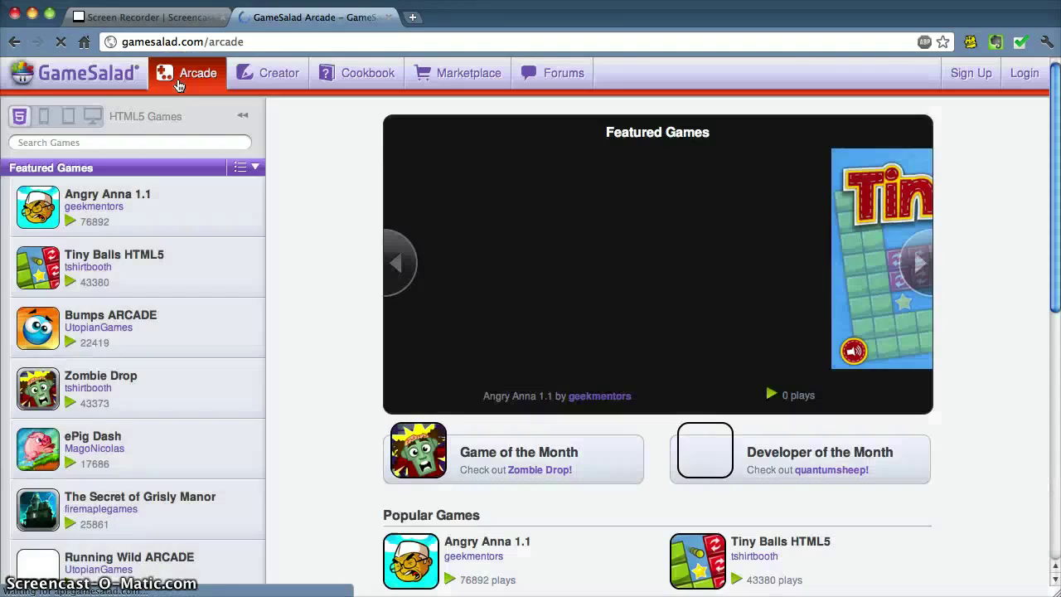
scroll(318, 277, "down", 1)
scroll(314, 276, "down", 5)
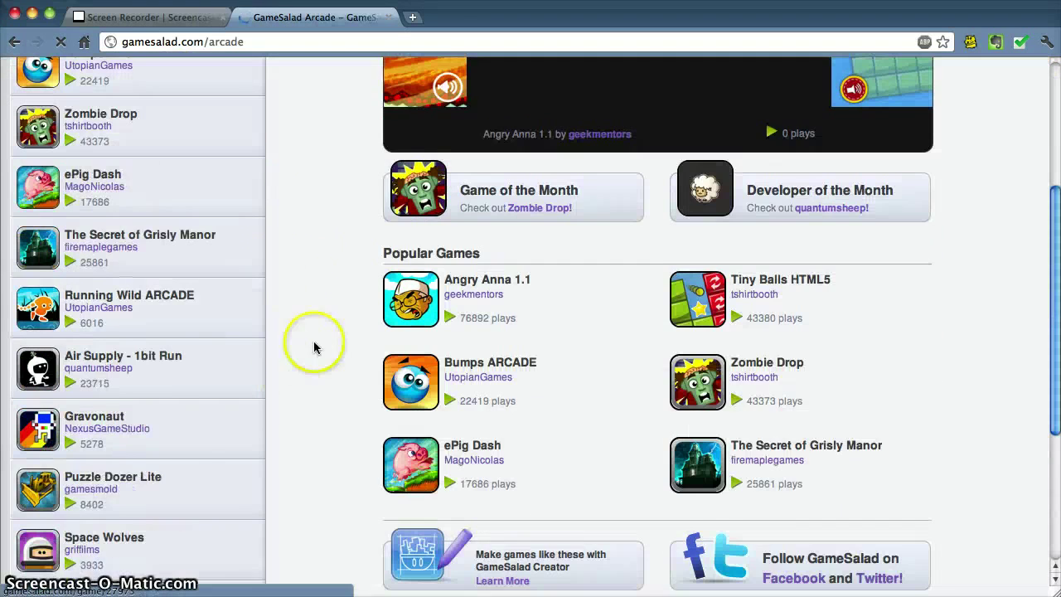
scroll(298, 296, "up", 3)
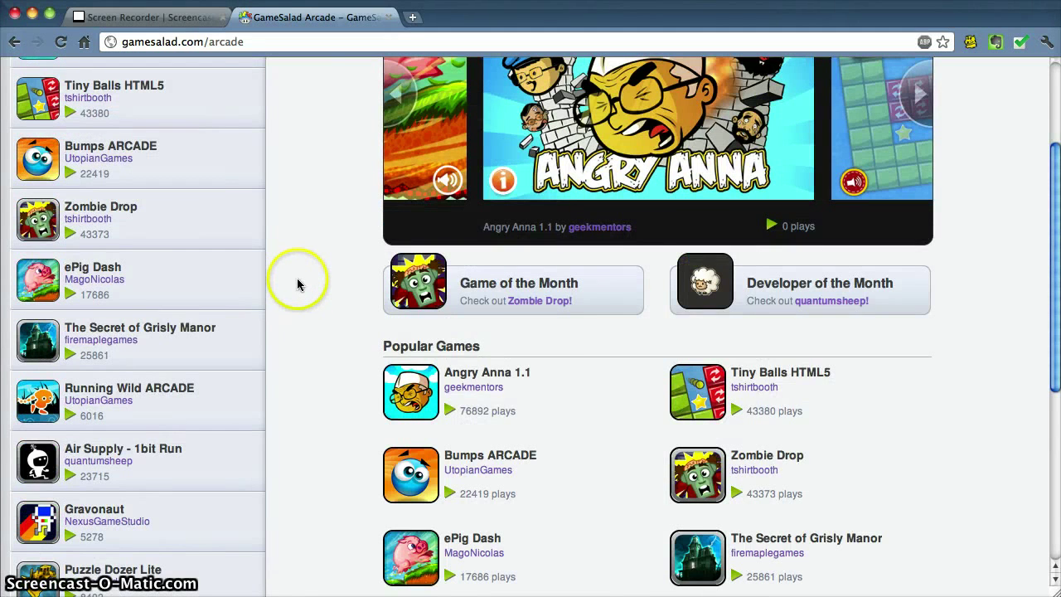
scroll(296, 277, "up", 2)
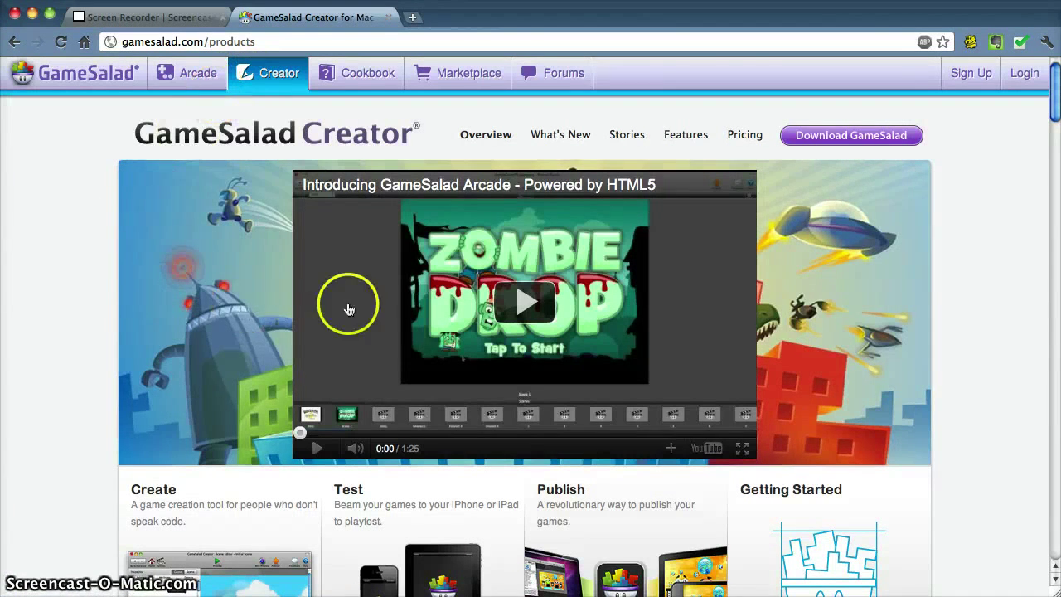
scroll(38, 290, "down", 5)
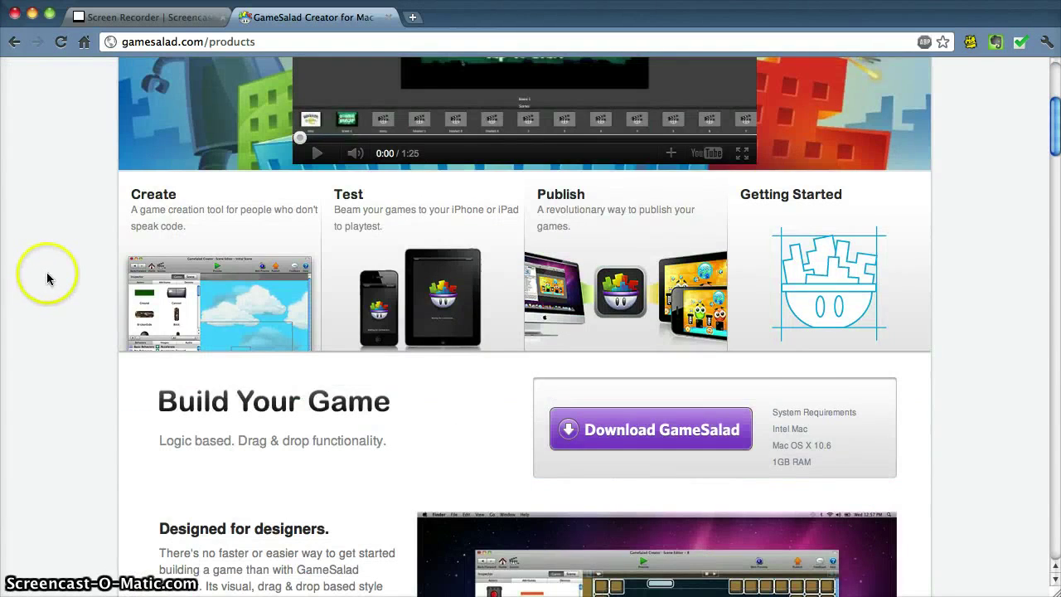
scroll(47, 274, "up", 5)
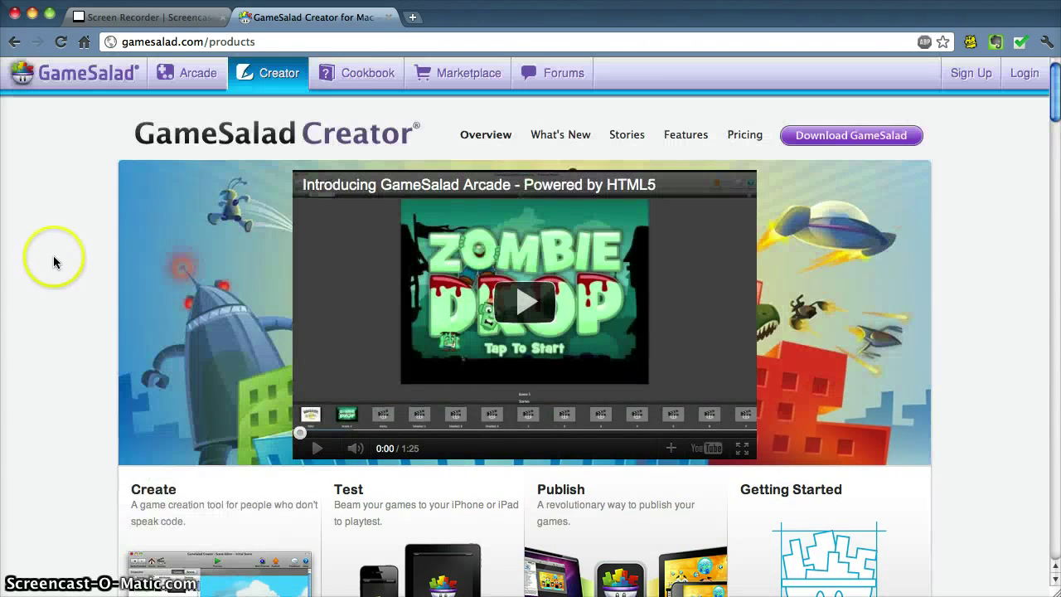
Step: Visit the Cookbook, Marketplace and Forums pages, then switch to the GameSalad project browser via Exposé
left_click(357, 85)
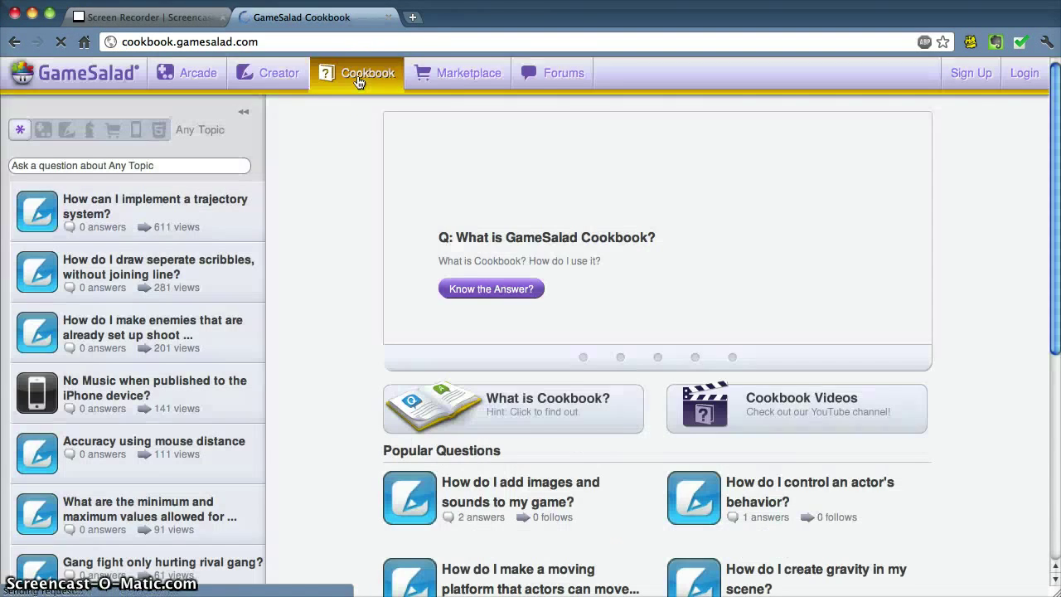
left_click(455, 81)
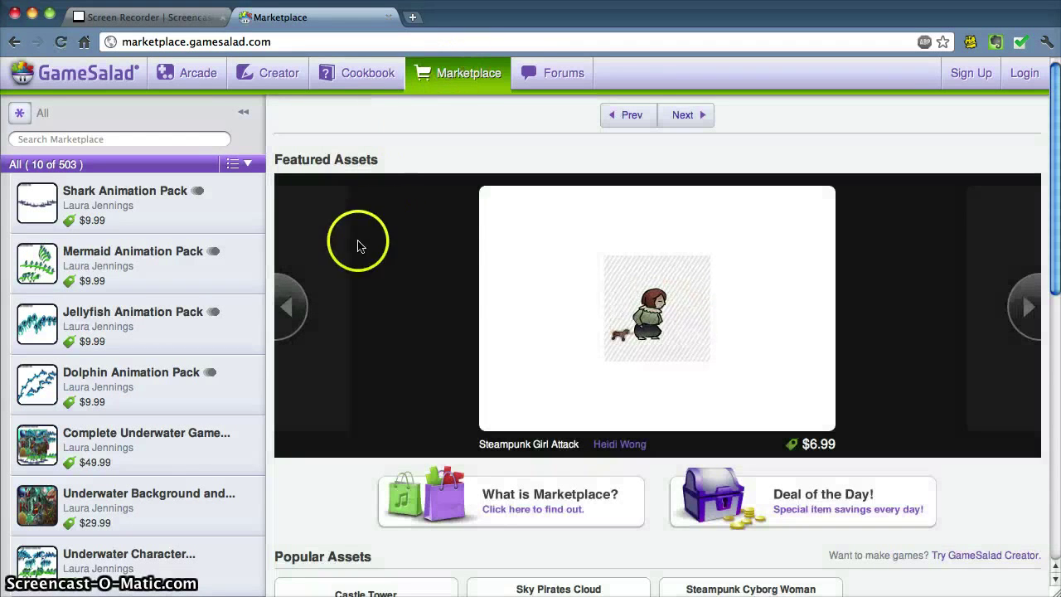
left_click(532, 76)
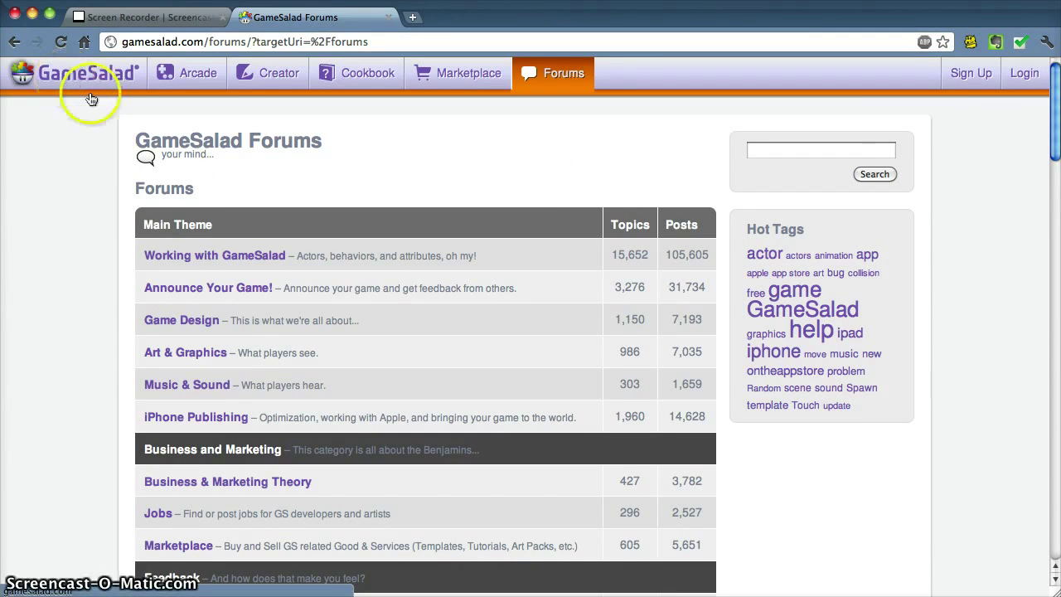
key("F3")
left_click(868, 504)
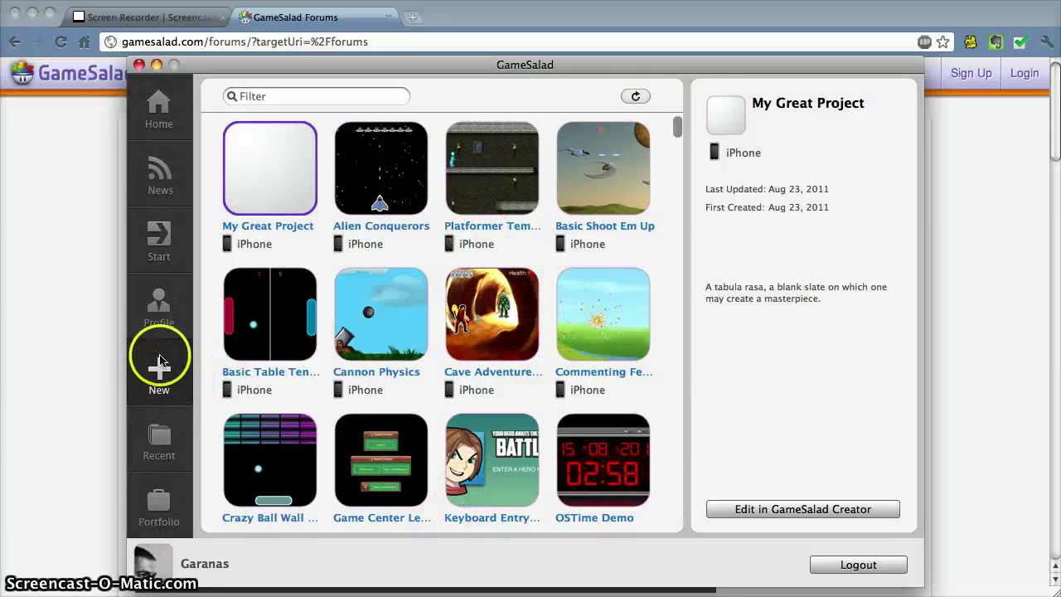
Step: Close Chrome and view the Basic Shoot Em Up, platformer, Alien Conquerors, Cannon Physics and Commenting templates
left_click(13, 15)
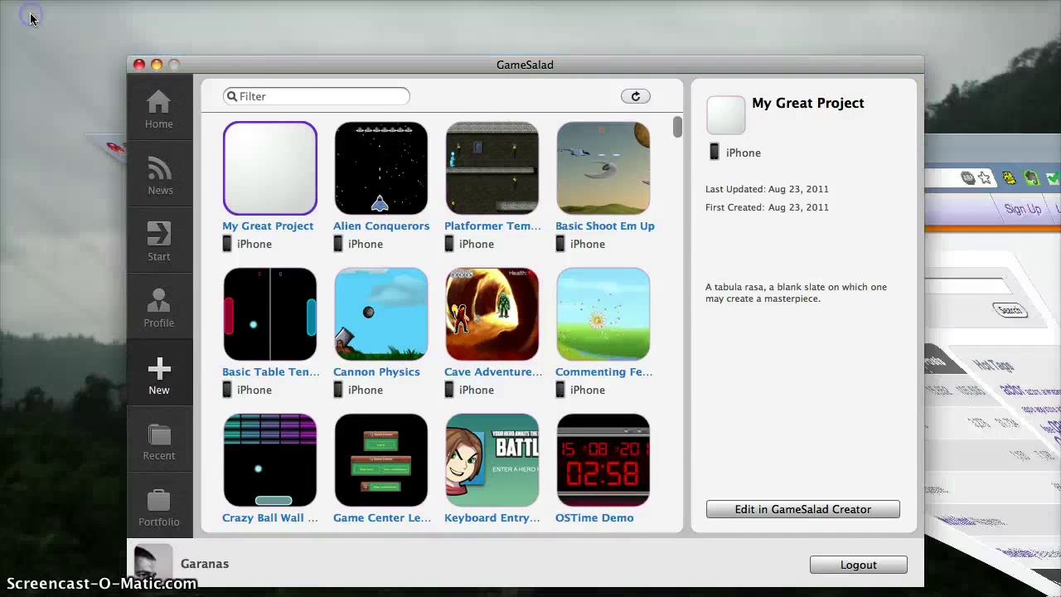
left_click_drag(272, 66, 272, 43)
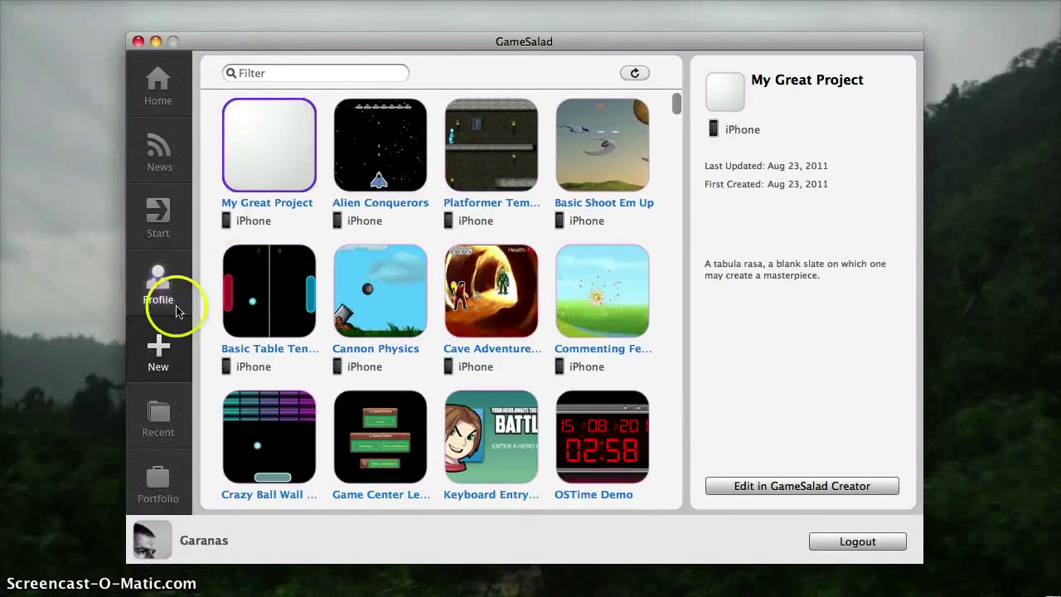
left_click(593, 158)
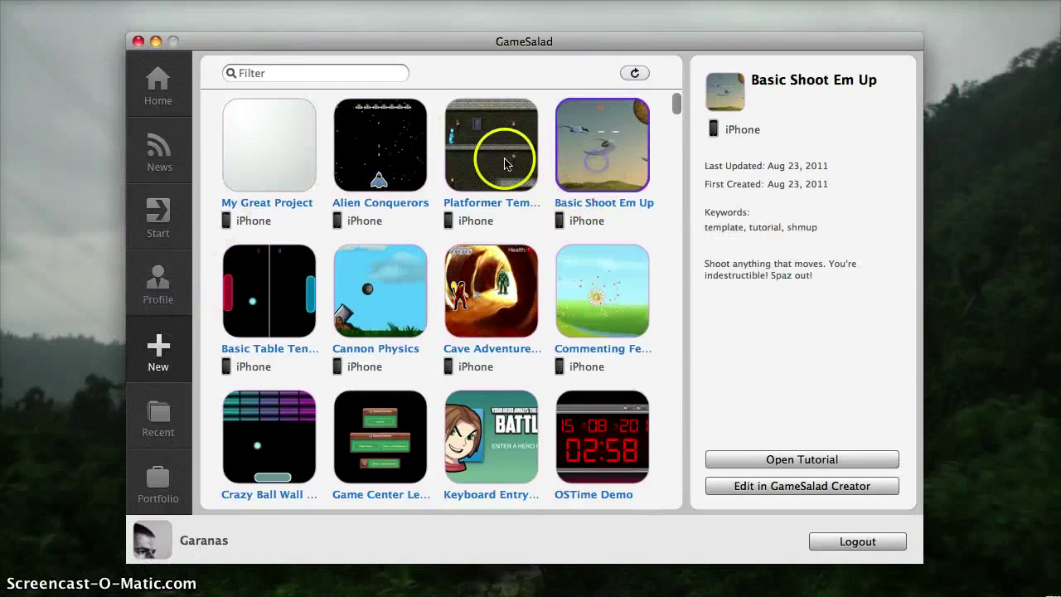
left_click(495, 154)
left_click(389, 154)
left_click(384, 296)
left_click(598, 292)
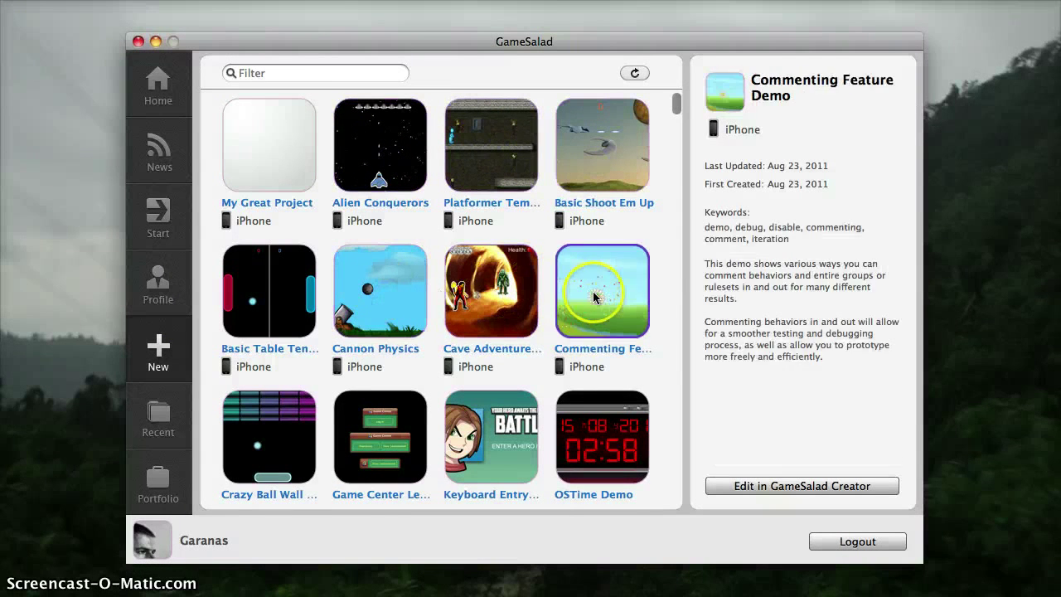
Step: View the cave adventure, table tennis, Crazy Ball, Game Center, keyboard entry and OSTime templates
left_click(491, 291)
left_click(380, 297)
left_click(249, 300)
left_click(248, 422)
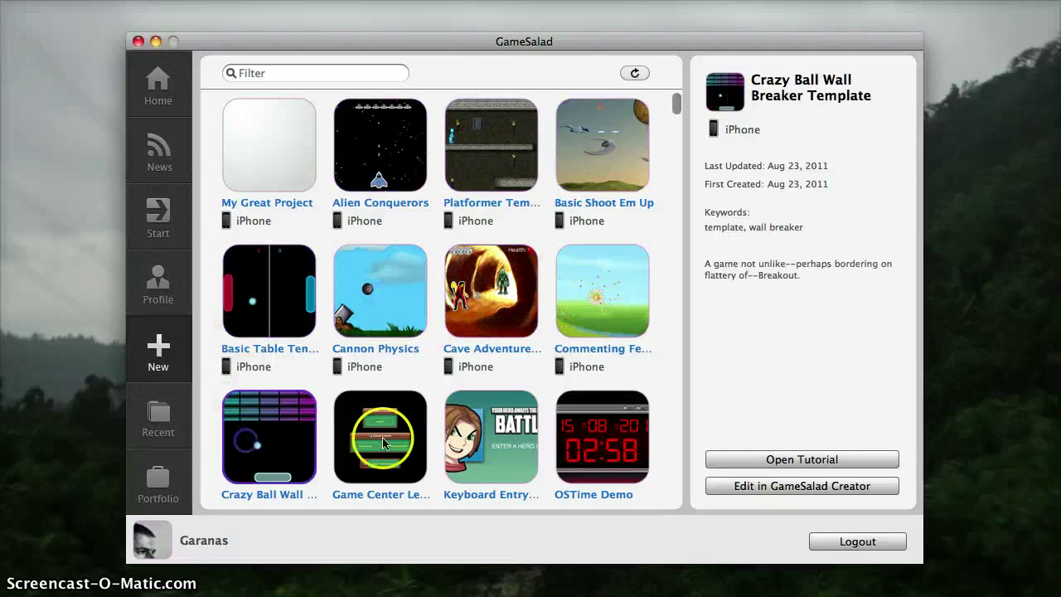
left_click(382, 437)
left_click(495, 437)
left_click(609, 445)
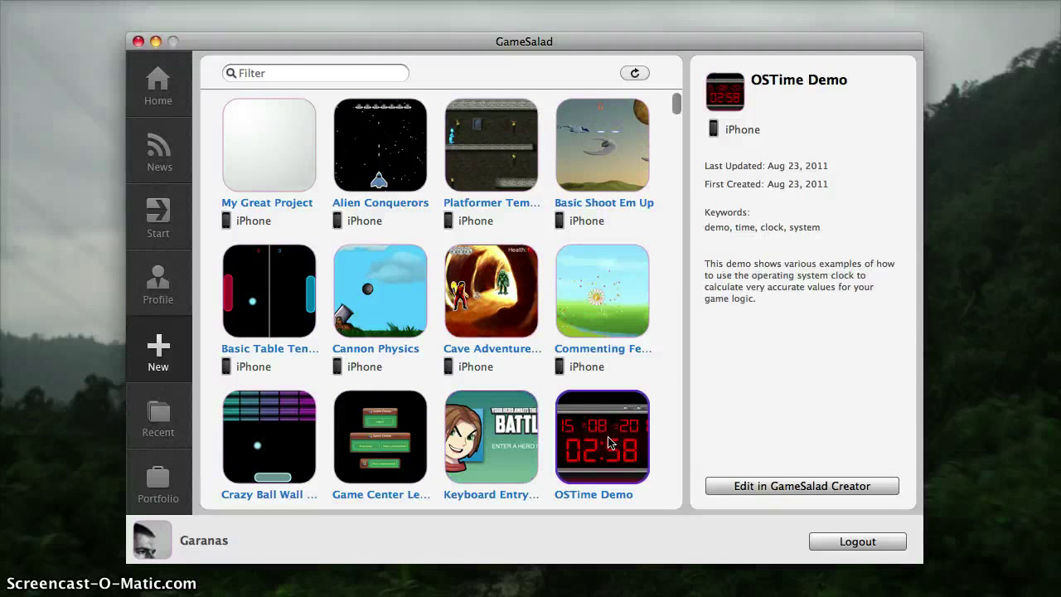
Step: Recheck Alien Conquerors, Cannon Physics and Commenting Feature Demo, then return to the Home page
left_click(379, 160)
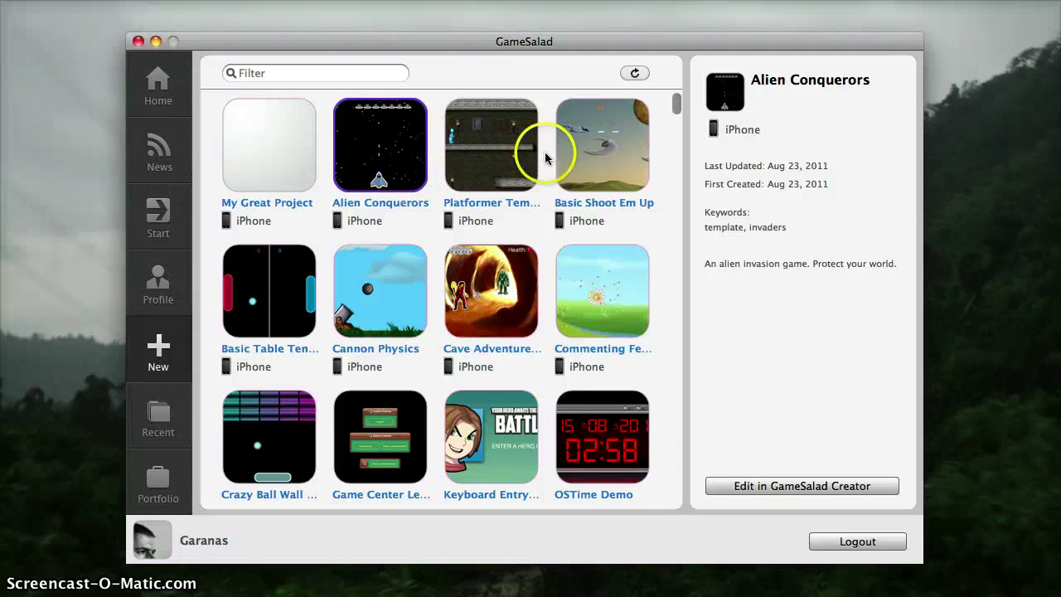
left_click(376, 270)
left_click(591, 300)
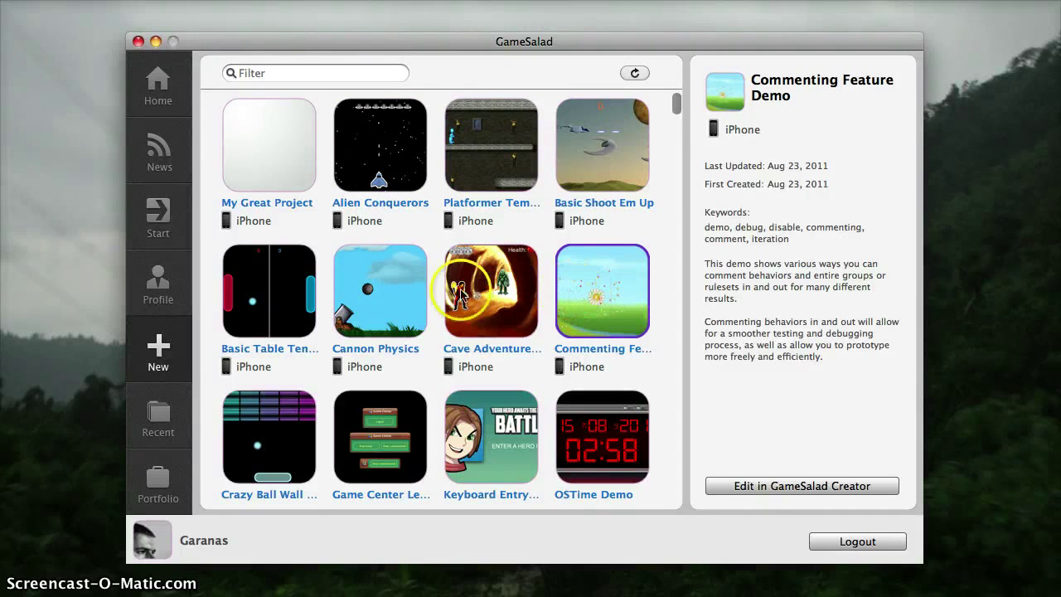
left_click(161, 79)
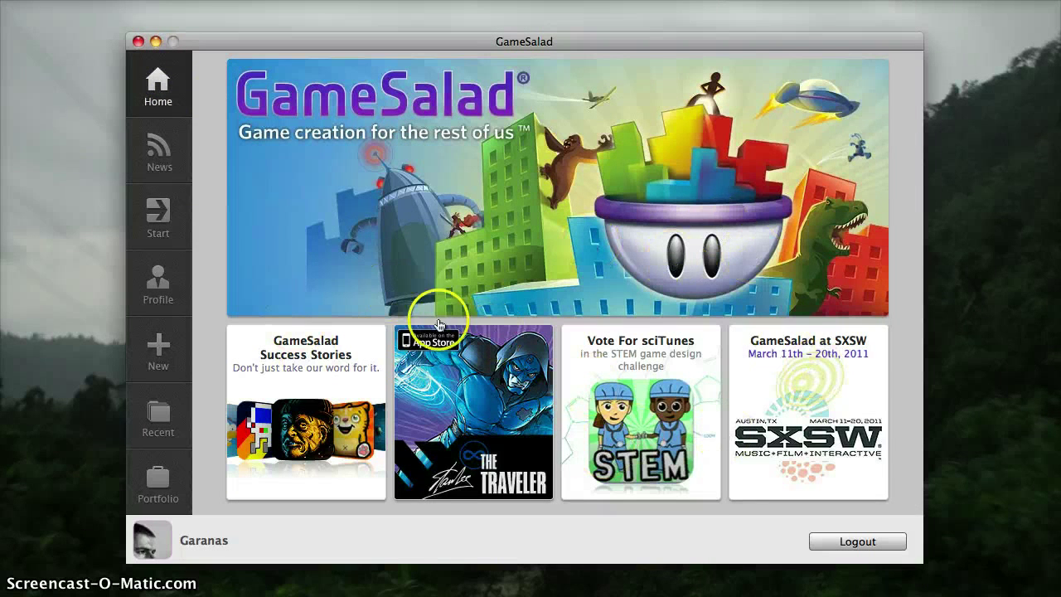
Step: Visit the blog, tutorials, profile, recent and portfolio sidebar pages, ending on the New templates gallery
left_click(174, 159)
mouse_move(612, 99)
left_mouse_down()
mouse_move(618, 216)
mouse_move(624, 100)
left_mouse_up()
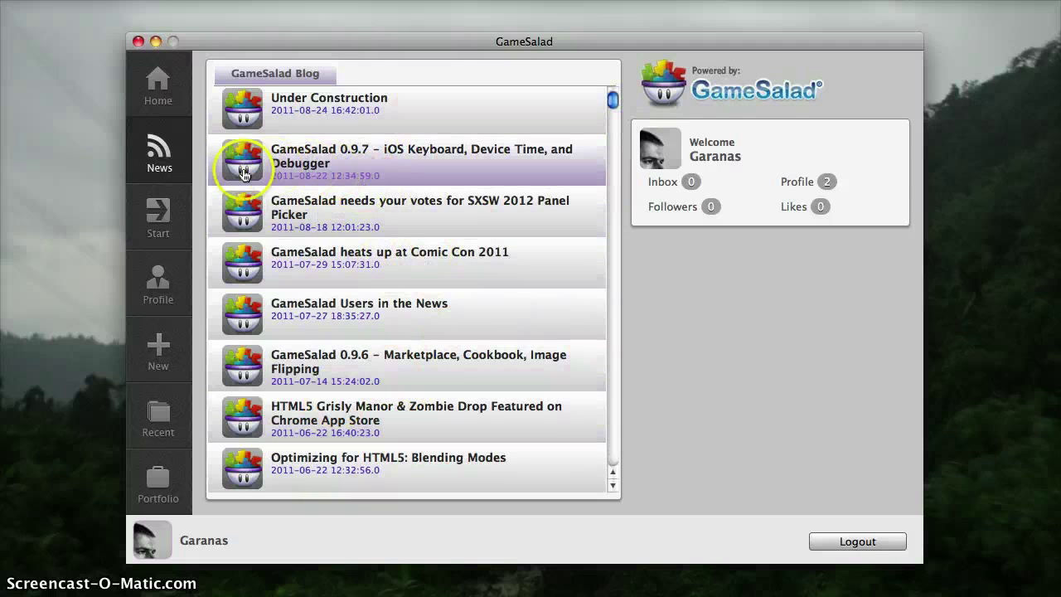
left_click(155, 217)
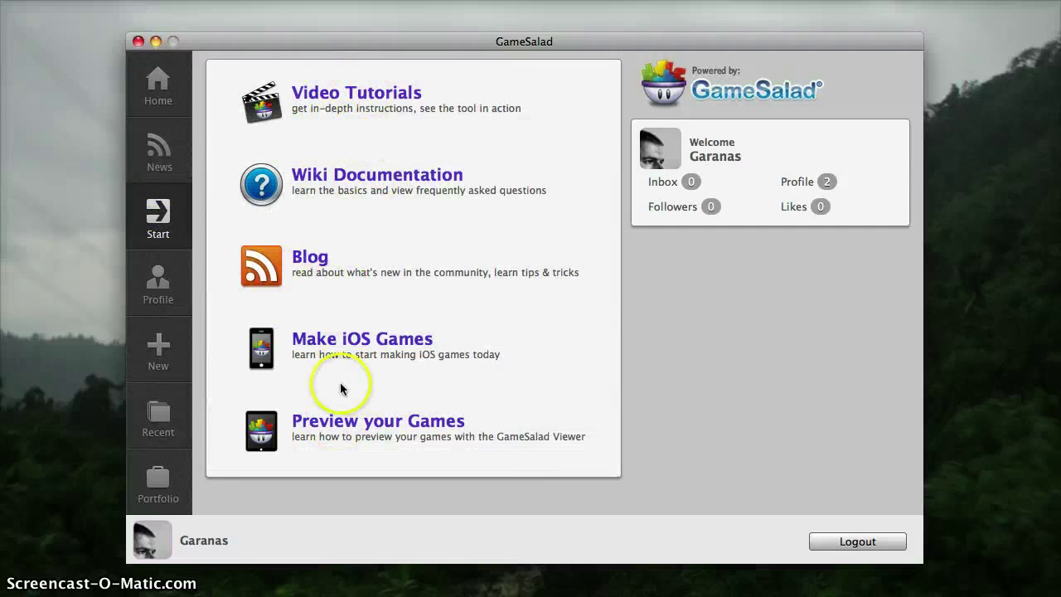
left_click(167, 296)
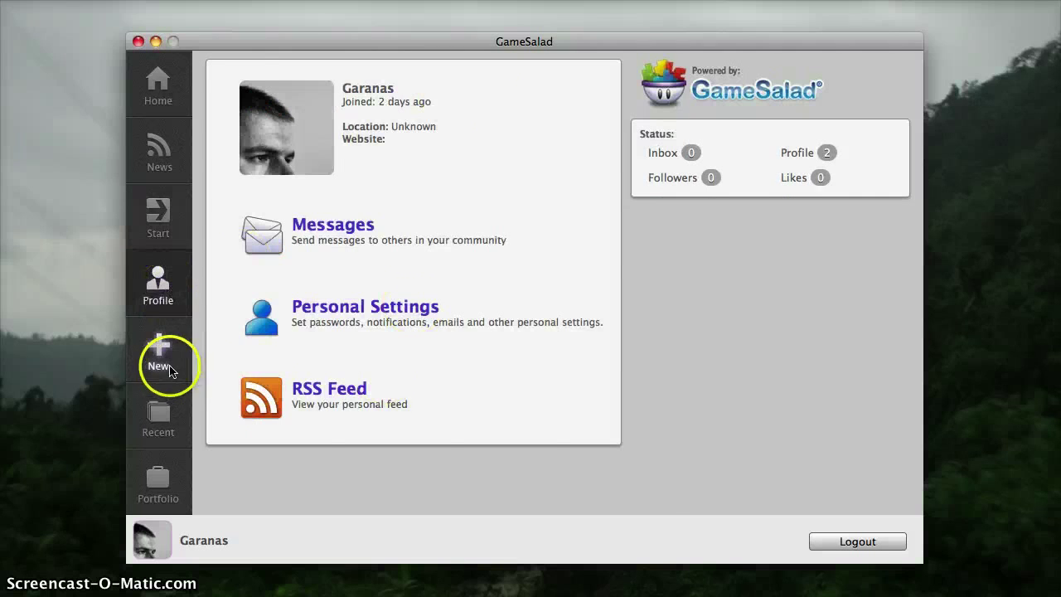
left_click(162, 363)
left_click(153, 417)
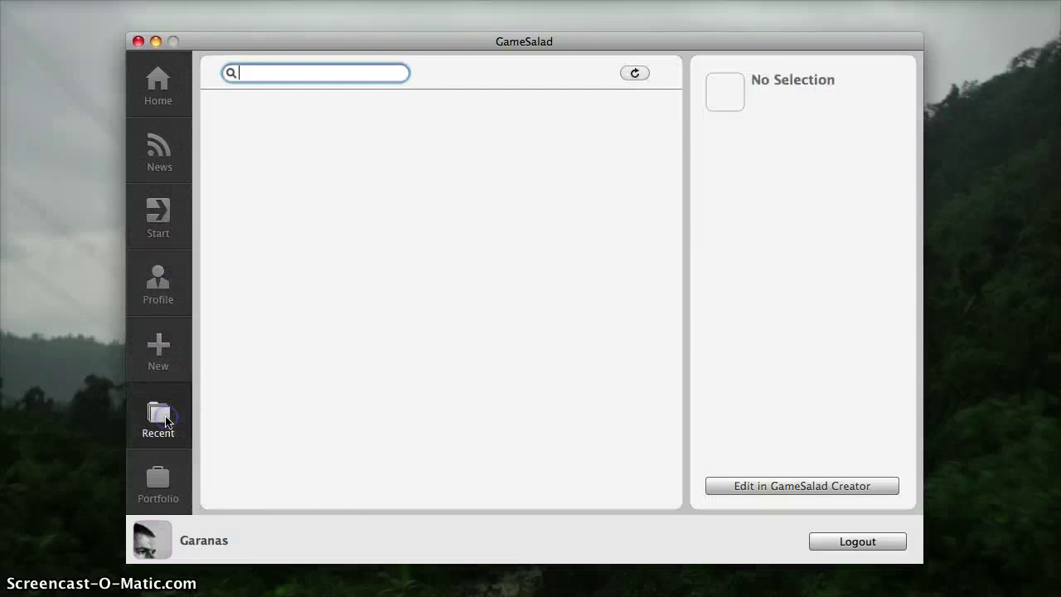
left_click(156, 477)
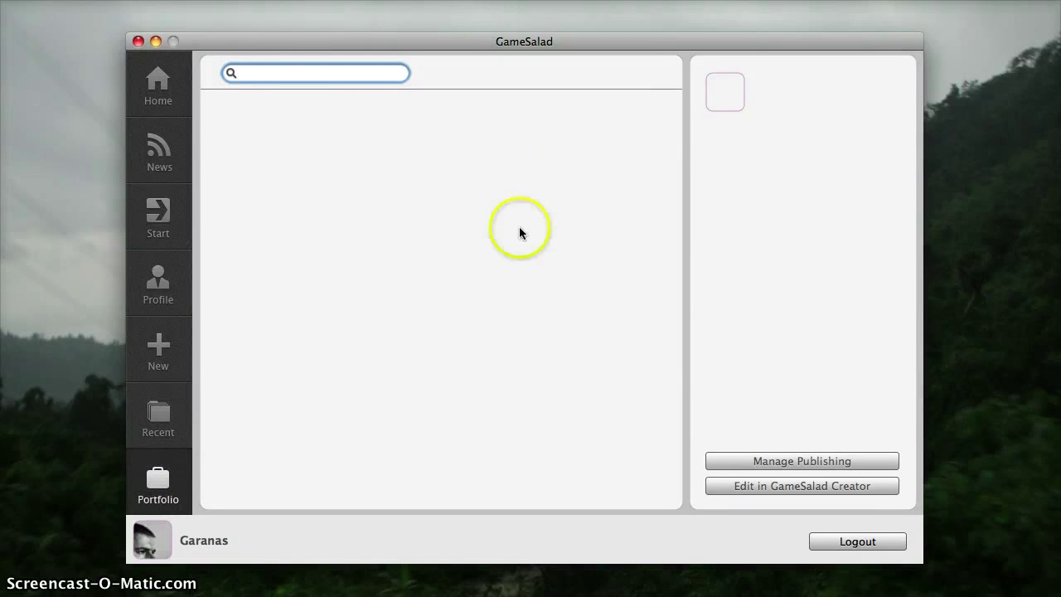
left_click(158, 350)
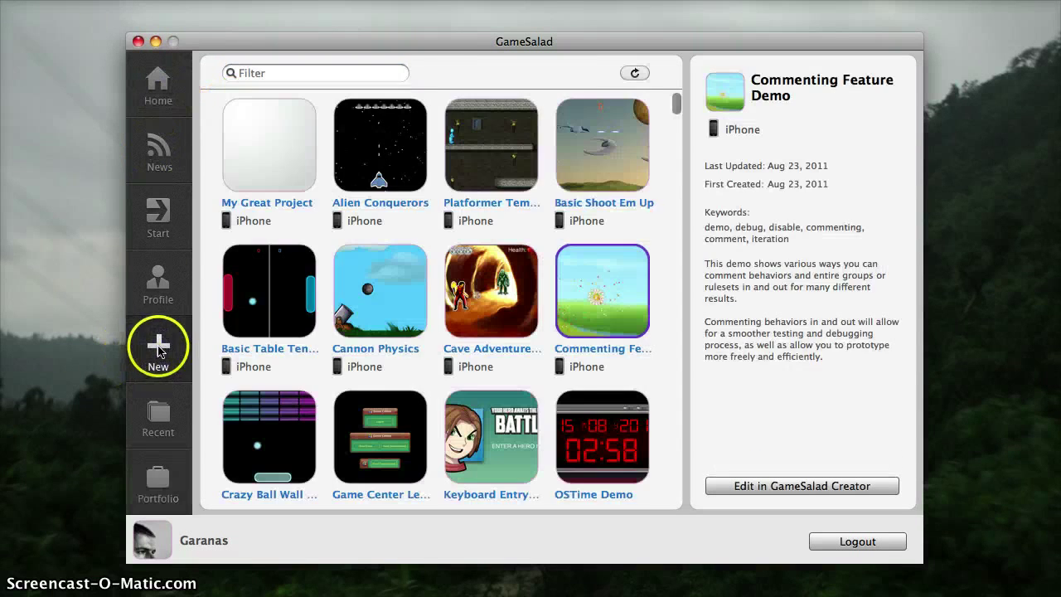
Step: Create a project from the My Great Project template and check its Scenes and Actors lists
left_click(283, 161)
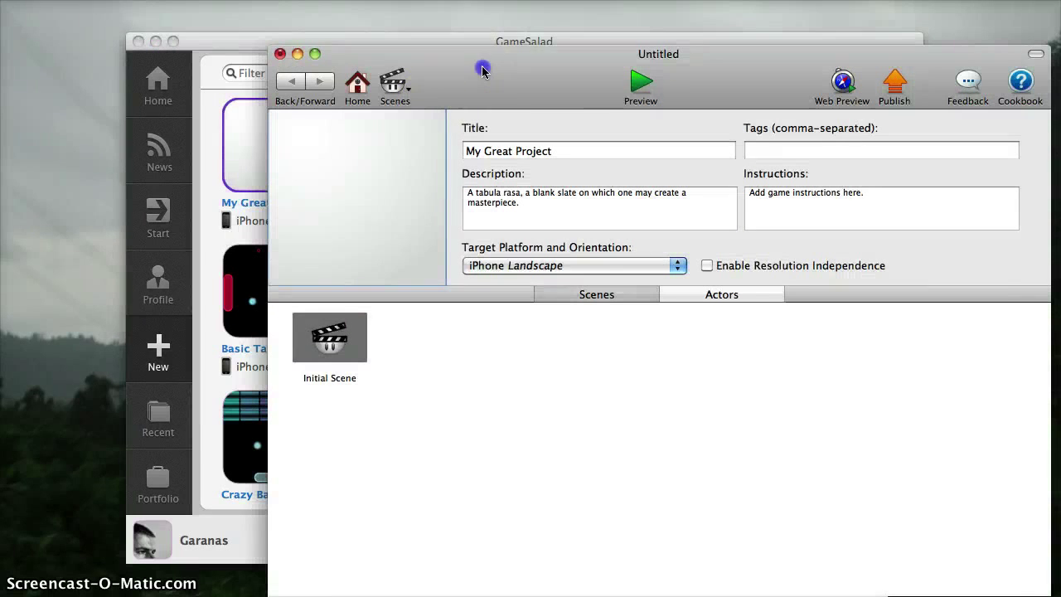
left_click_drag(483, 71, 368, 21)
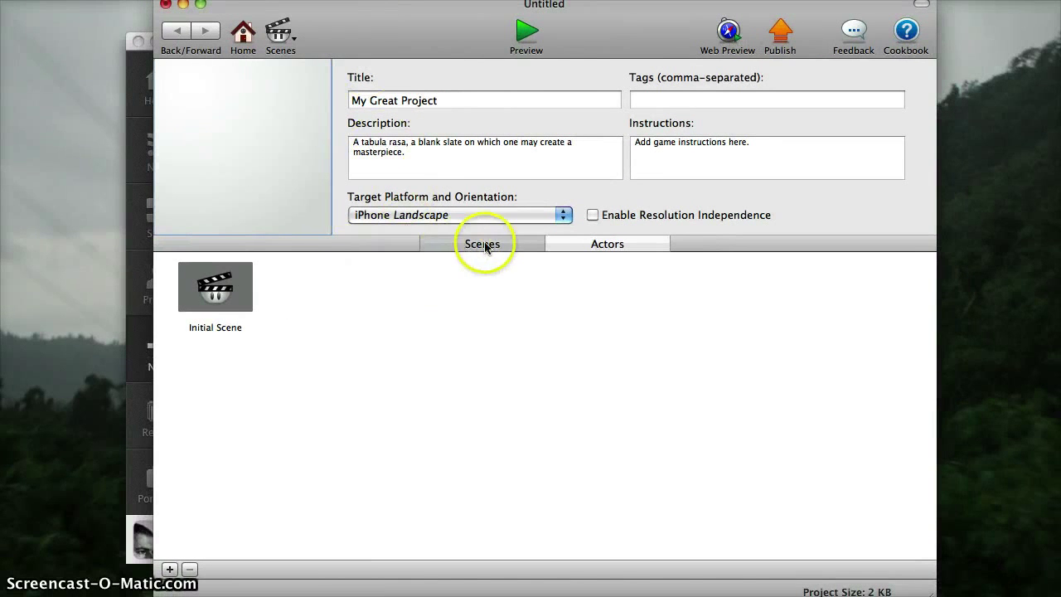
left_click(591, 246)
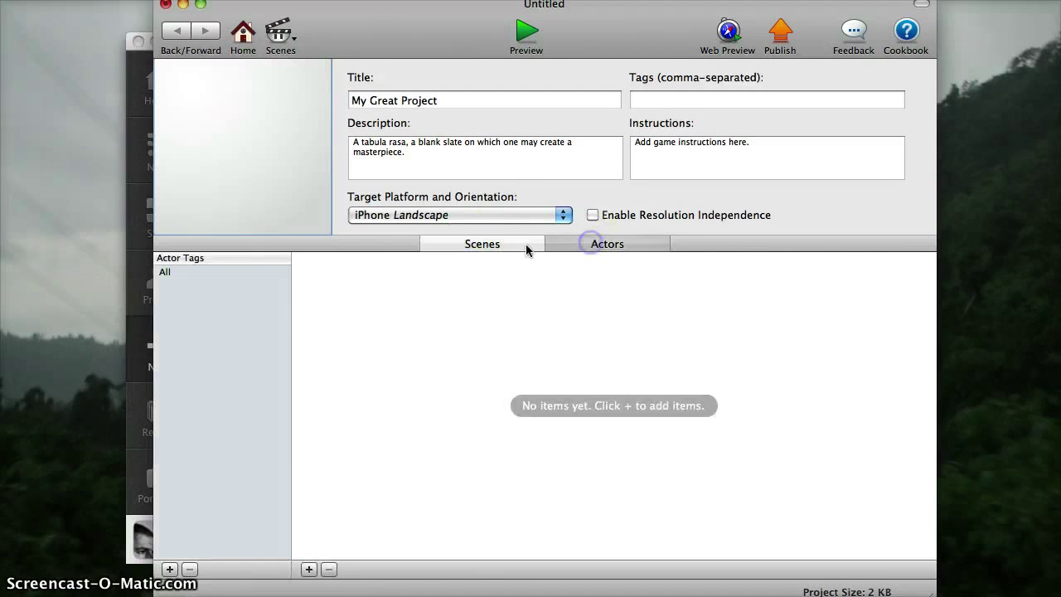
left_click(500, 244)
left_click(598, 247)
left_click(495, 248)
left_click(597, 245)
left_click(490, 244)
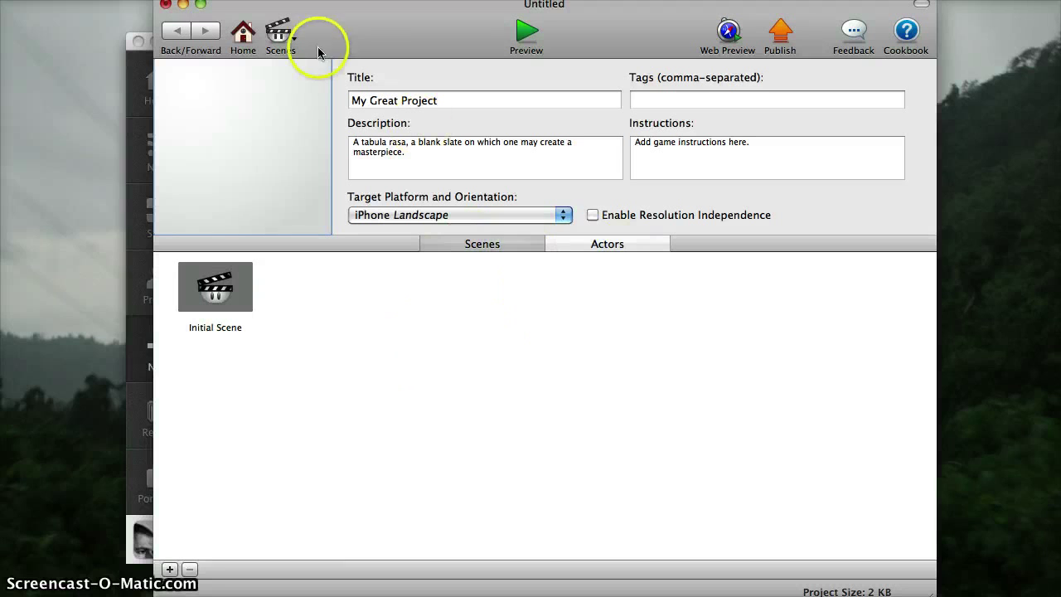
left_click_drag(320, 48, 278, 47)
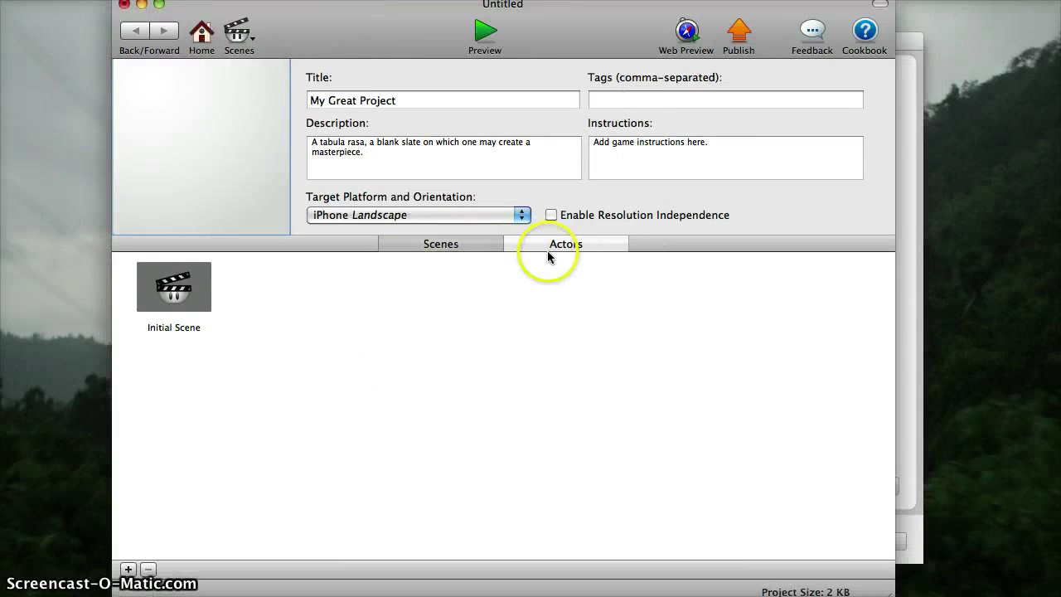
left_click(400, 215)
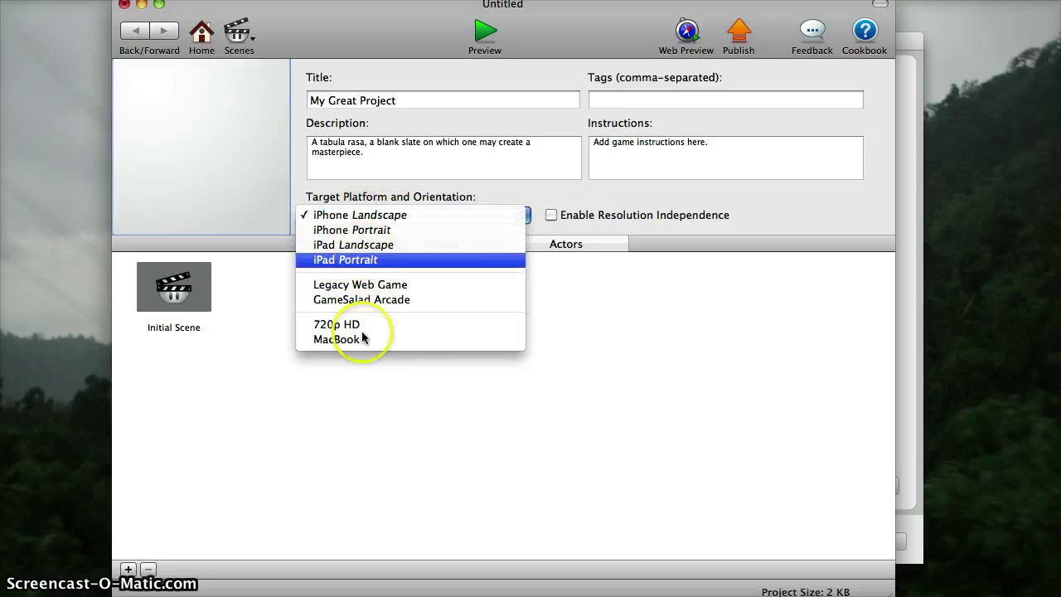
Step: Try iPad Landscape as the target platform, then switch back to iPhone Landscape
left_click(403, 246)
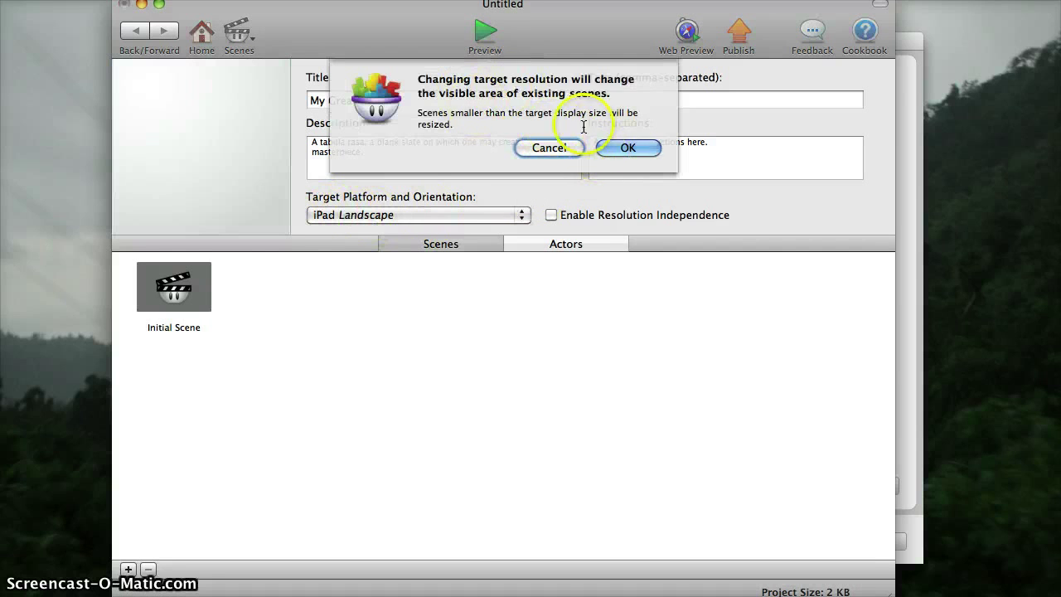
left_click(621, 150)
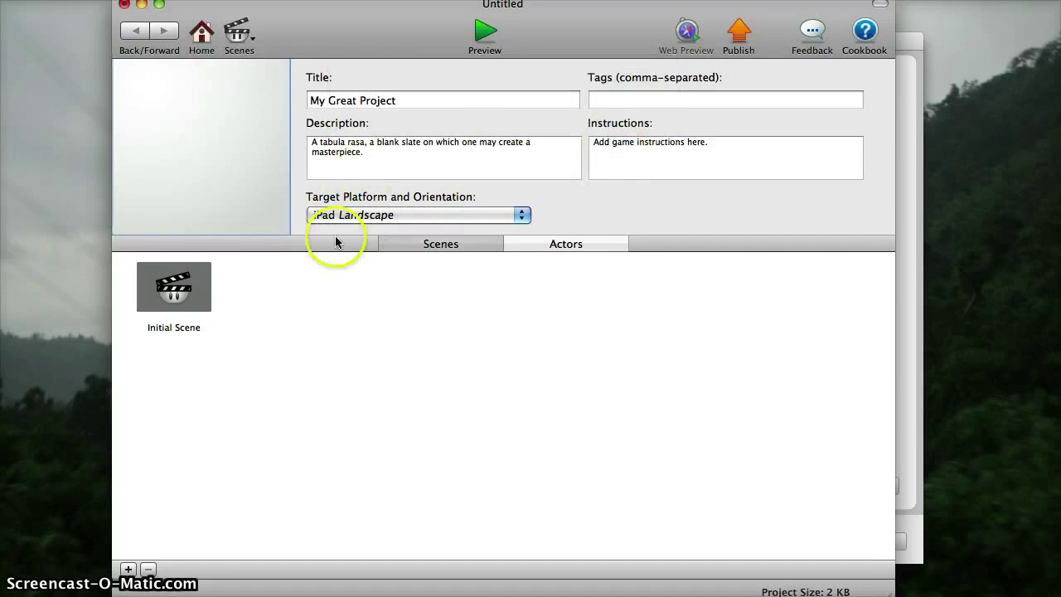
left_click(174, 302)
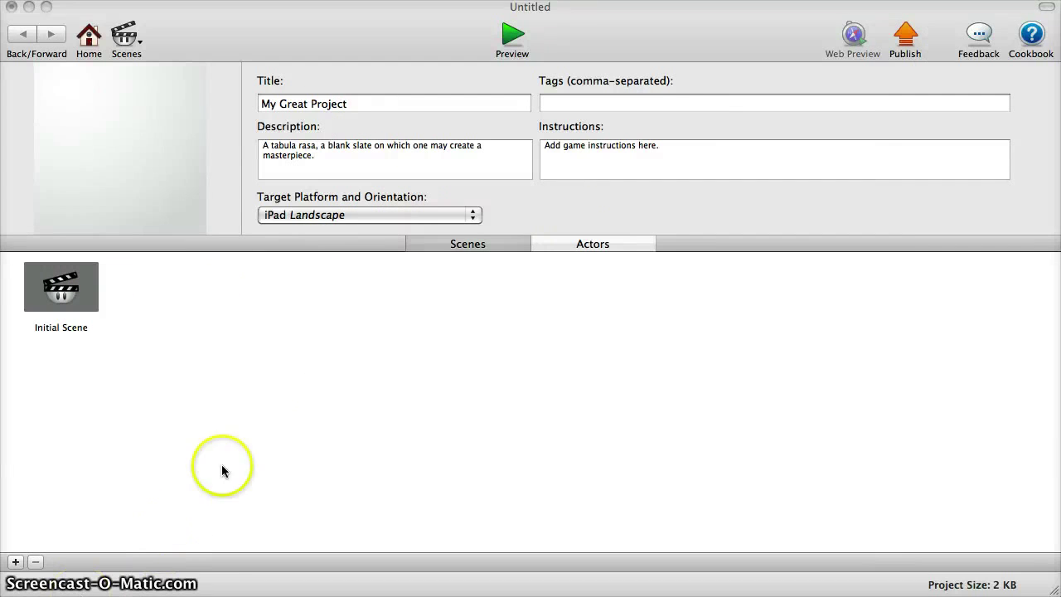
left_click(348, 215)
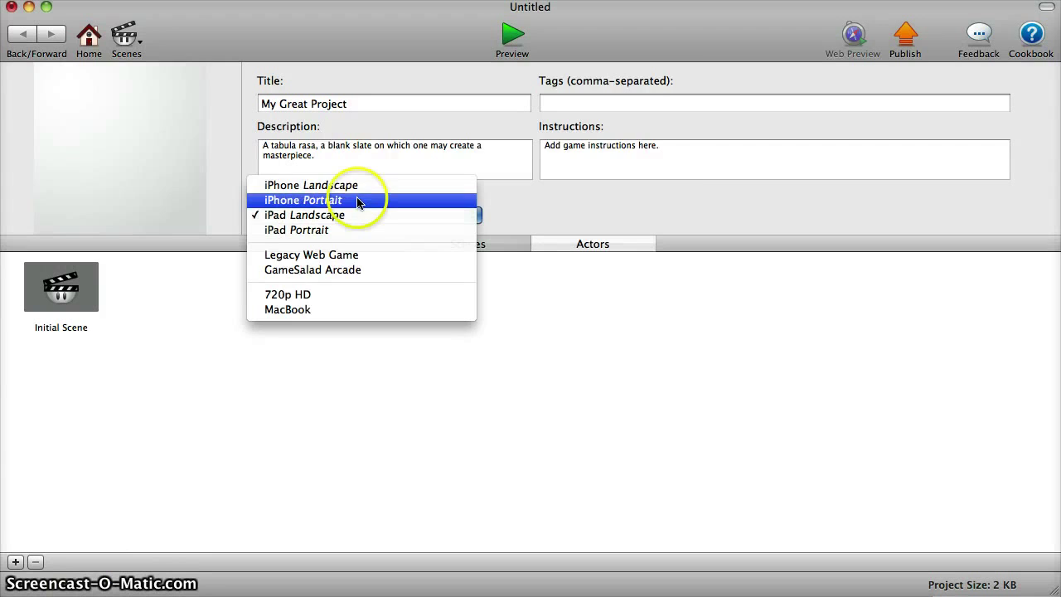
left_click(369, 183)
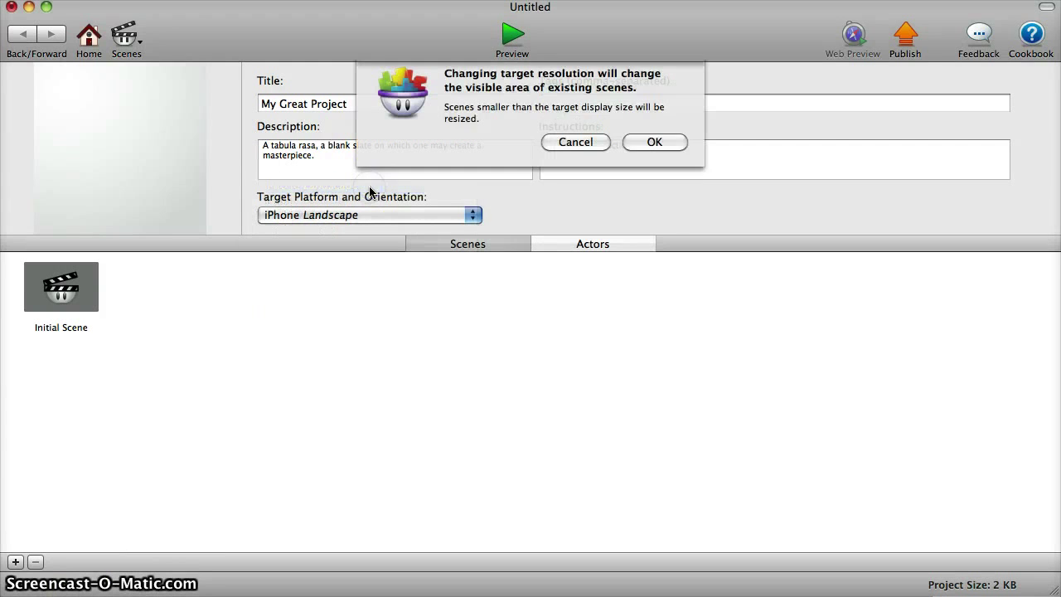
left_click(651, 146)
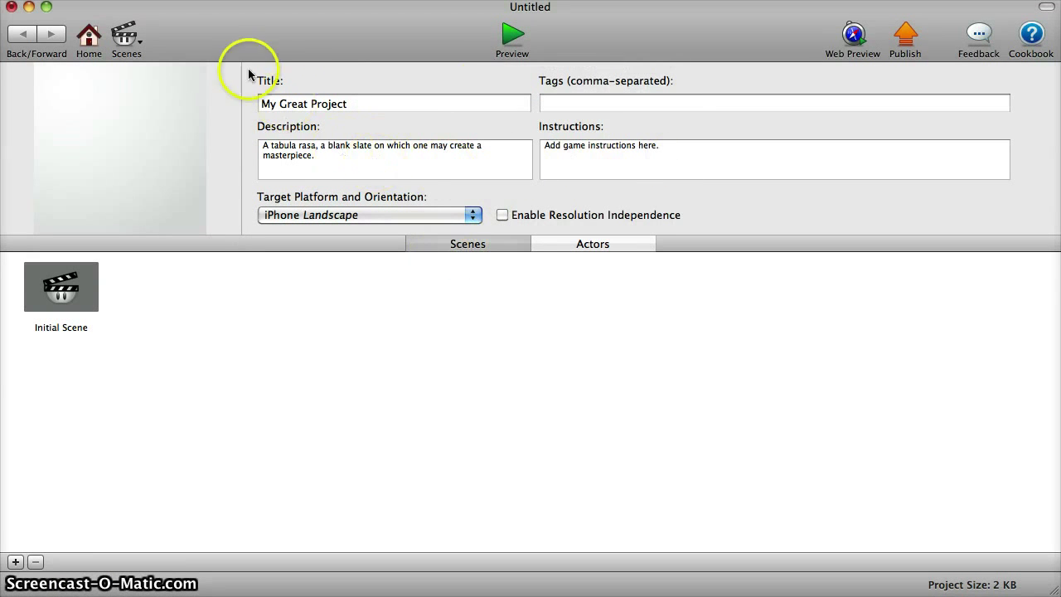
Step: Step through the Title, Tags and Instructions fields, then view the empty Actors list
left_click(319, 105)
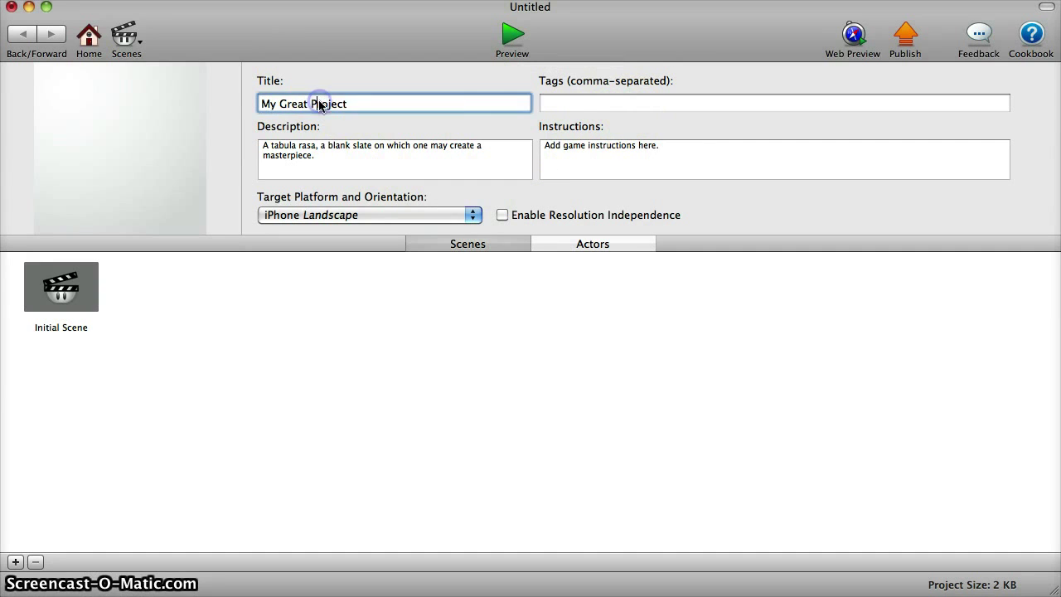
left_click(602, 102)
left_click(610, 176)
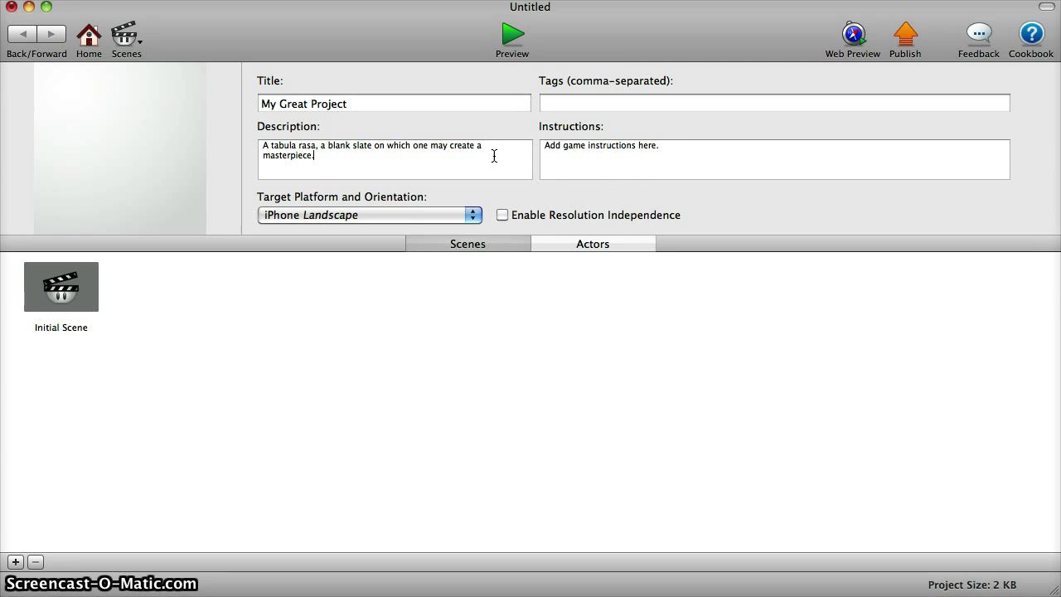
left_click(586, 244)
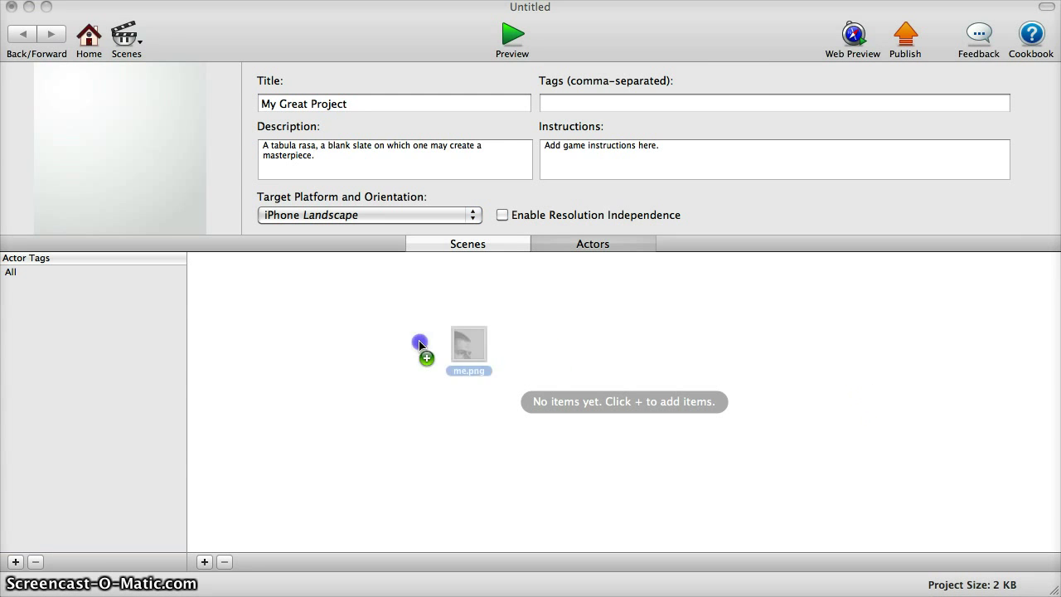
Step: Drag me.png into the Actors pane to create the 'me' actor, then go back to the scenes
left_click_drag(418, 339, 408, 344)
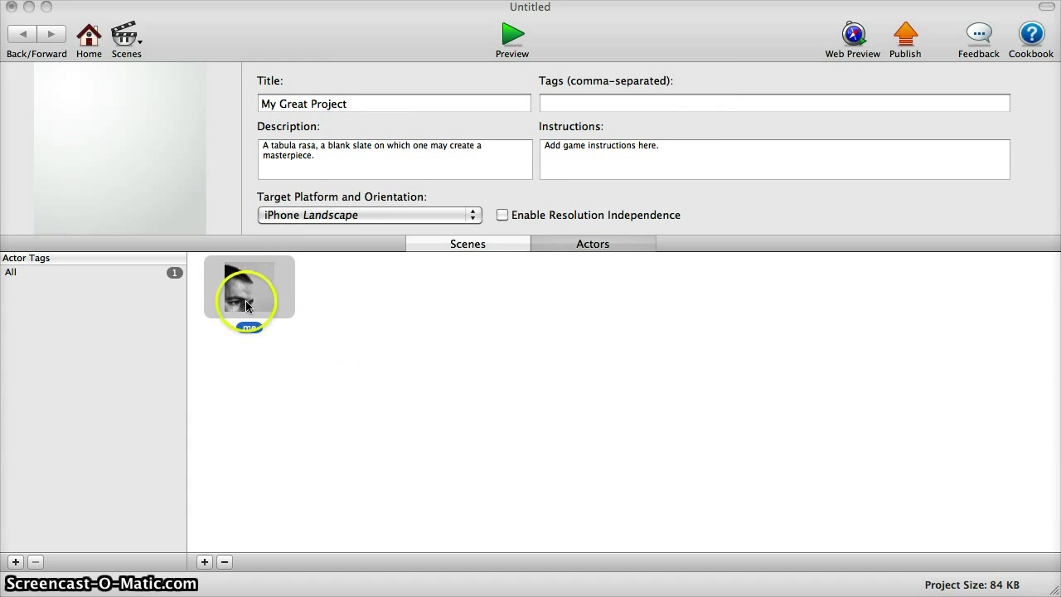
left_click(374, 322)
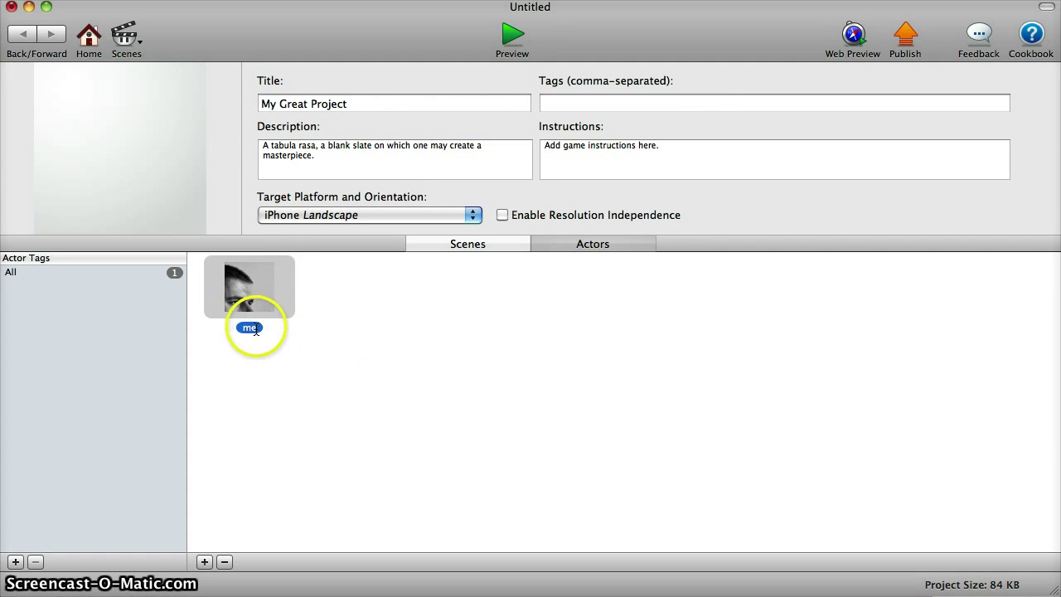
left_click(249, 301)
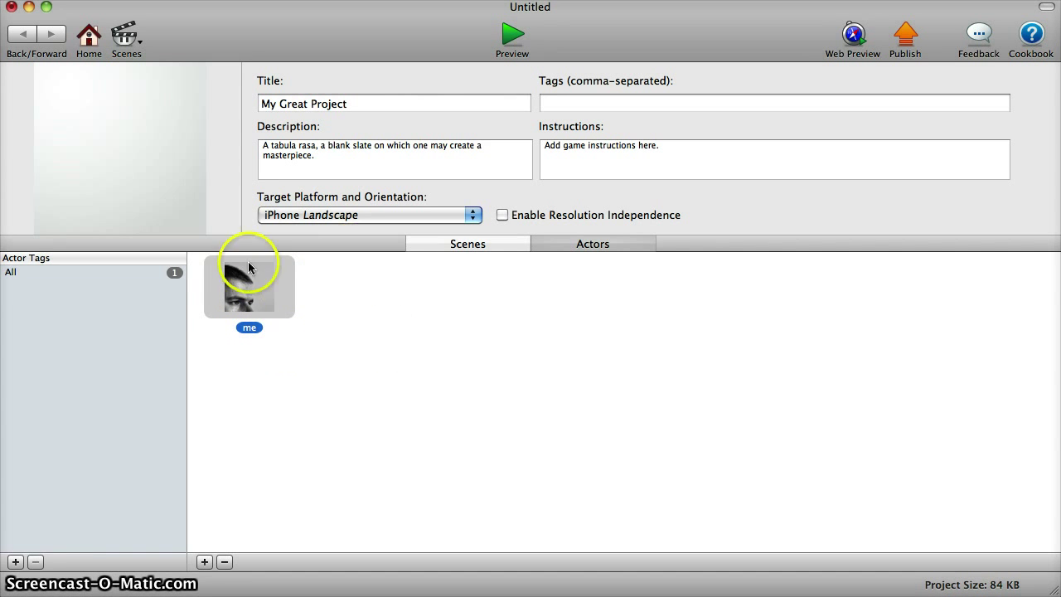
Step: Open Initial Scene, drop the me actor onto the stage and shrink it to a small square
left_click(457, 245)
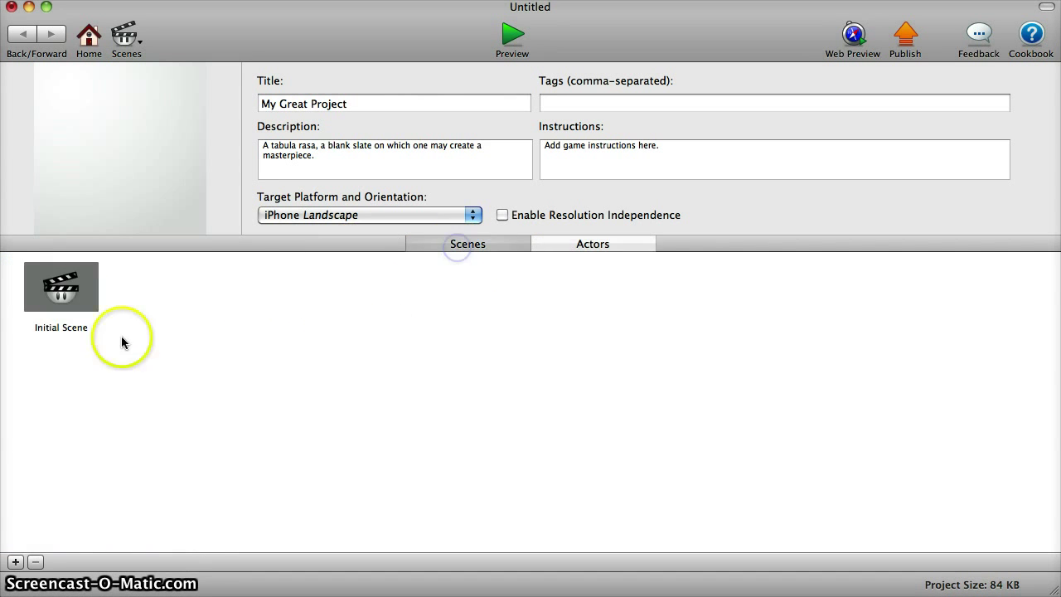
double_click(63, 296)
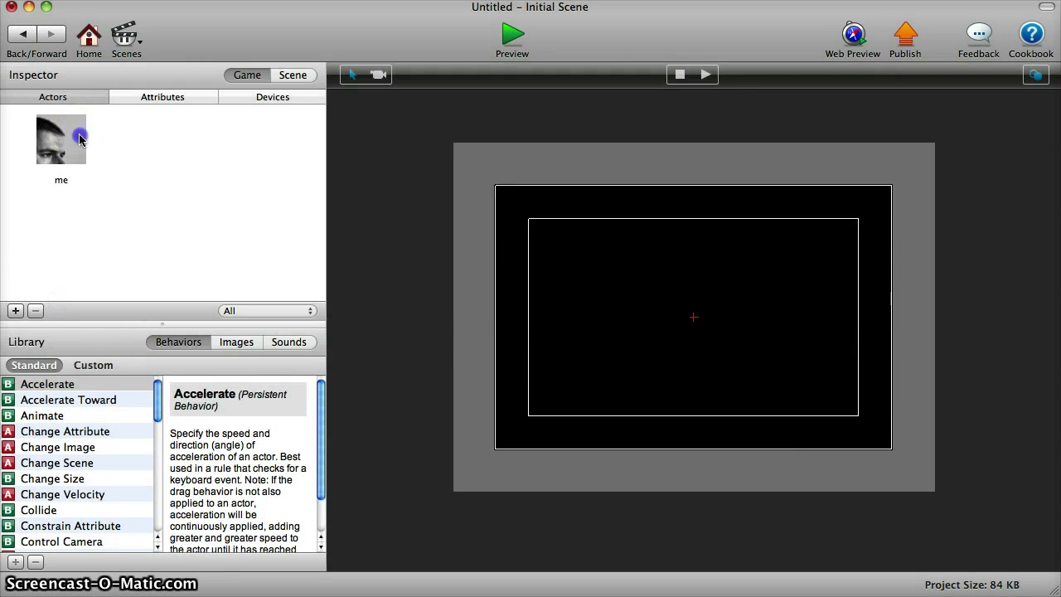
left_click_drag(80, 139, 630, 416)
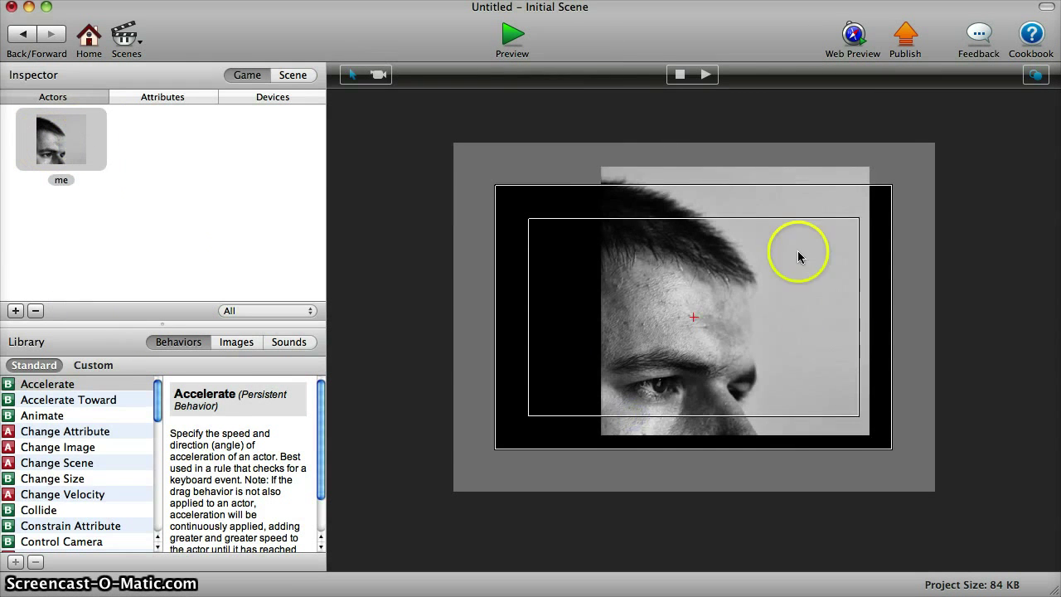
left_click_drag(798, 257, 780, 309)
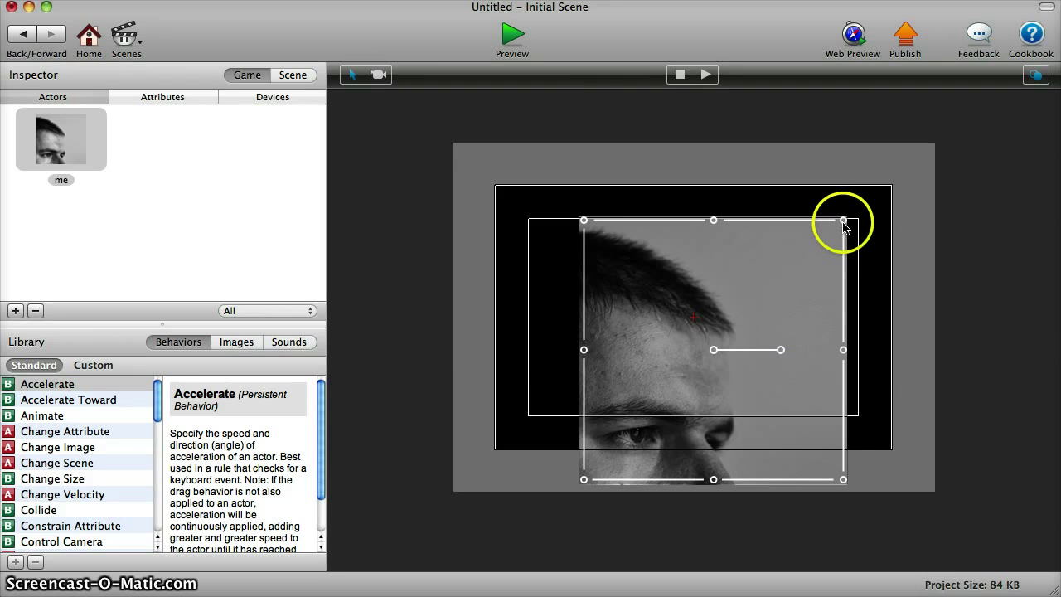
left_click_drag(842, 226, 692, 211)
Step: Set Initial Scene's gravity Y to 500 in the scene attributes
left_click(294, 75)
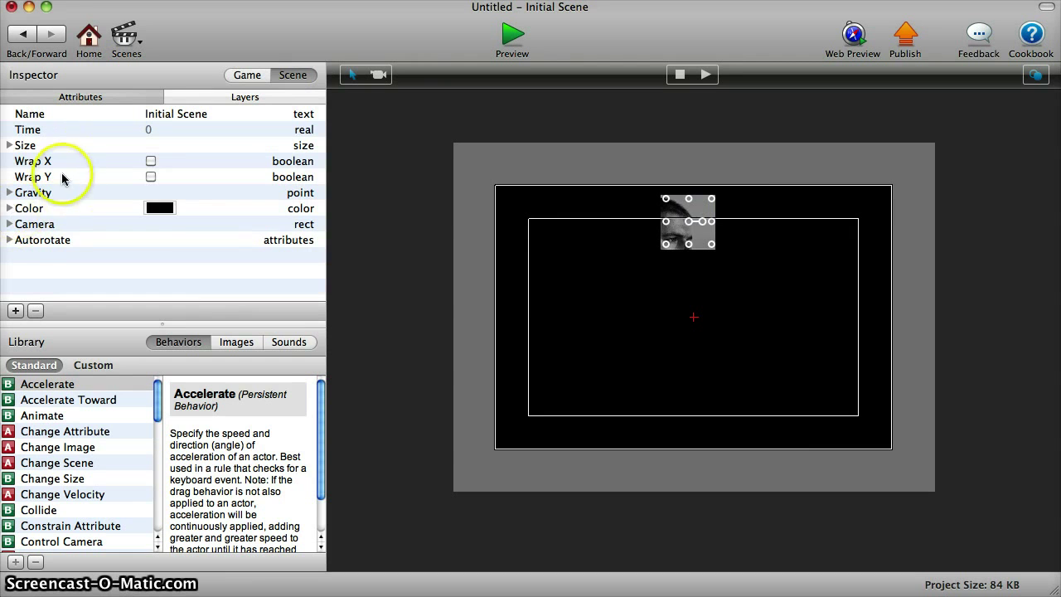
left_click(9, 193)
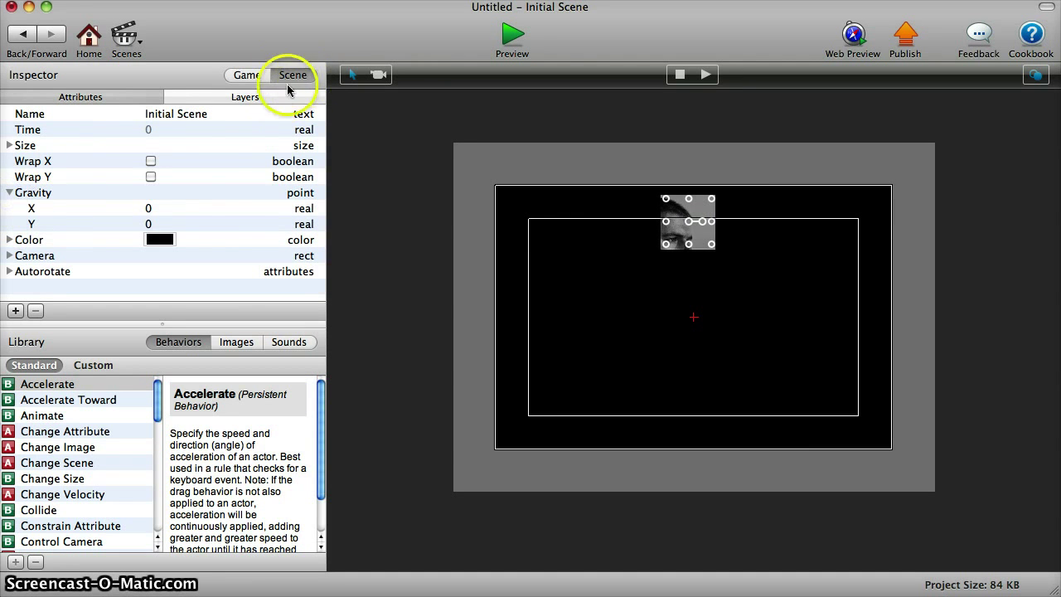
left_click(147, 225)
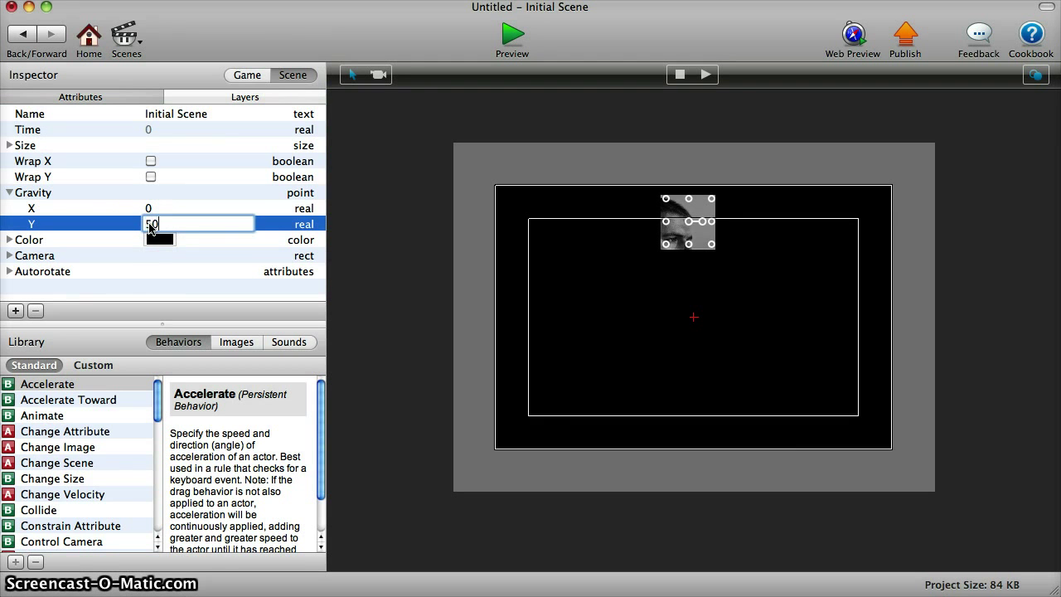
type("500")
left_click(163, 272)
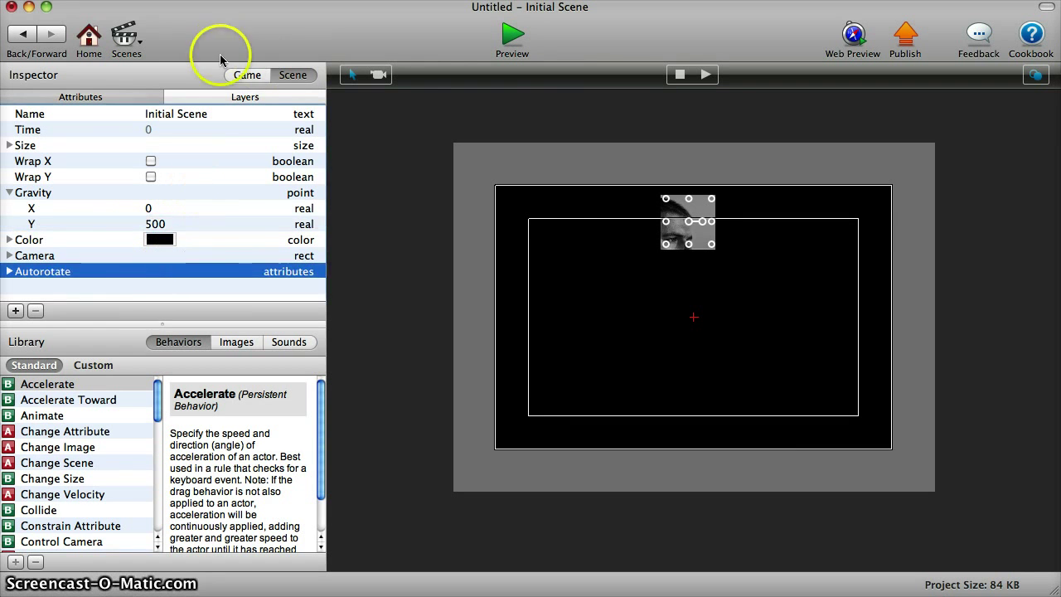
Step: Preview the scene, then leave the preview and reopen Initial Scene for editing
left_click(240, 75)
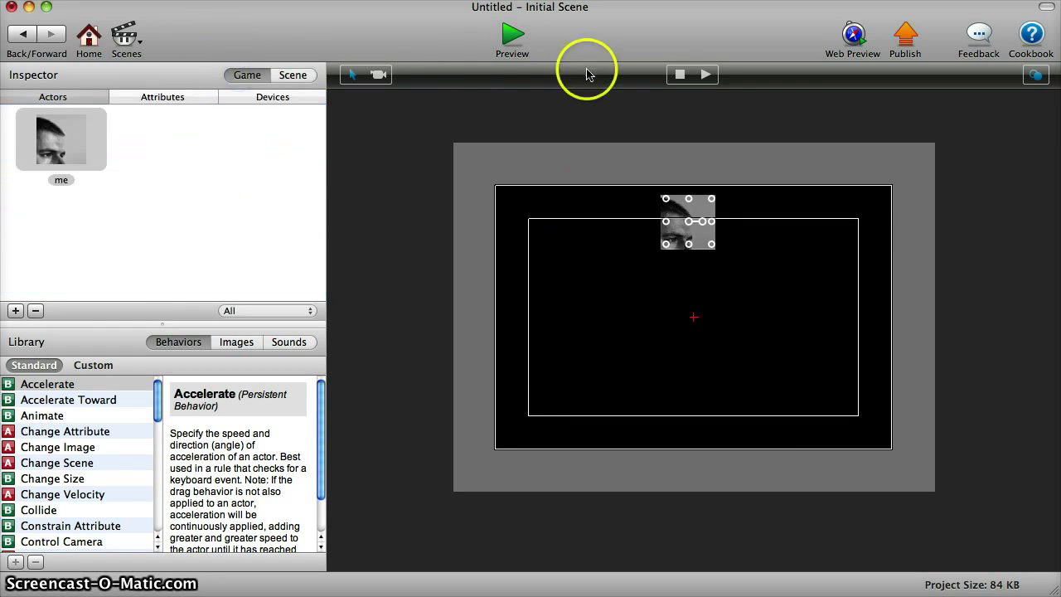
left_click(512, 42)
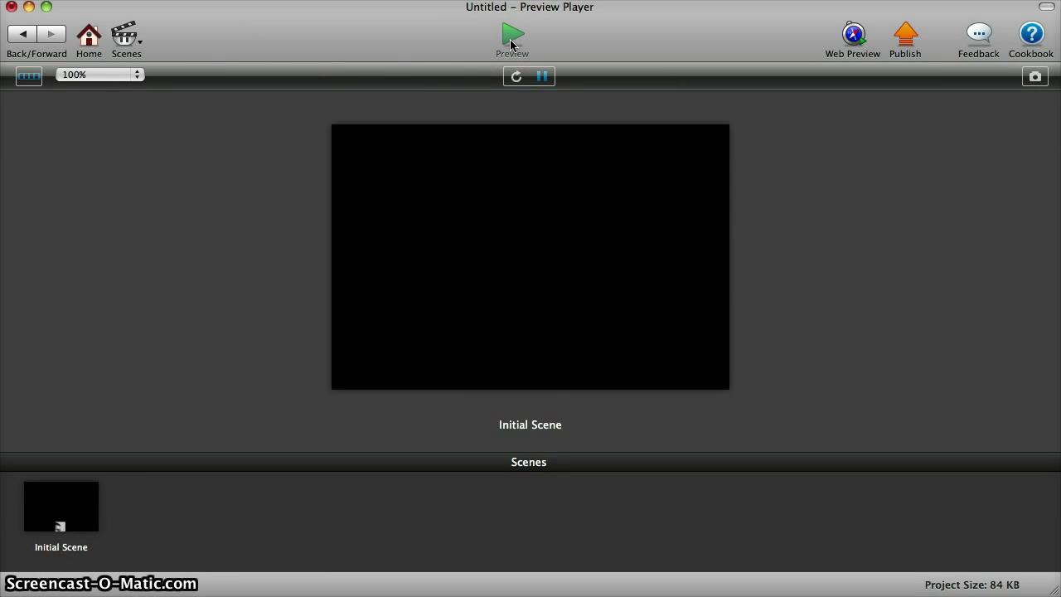
left_click(89, 40)
double_click(60, 283)
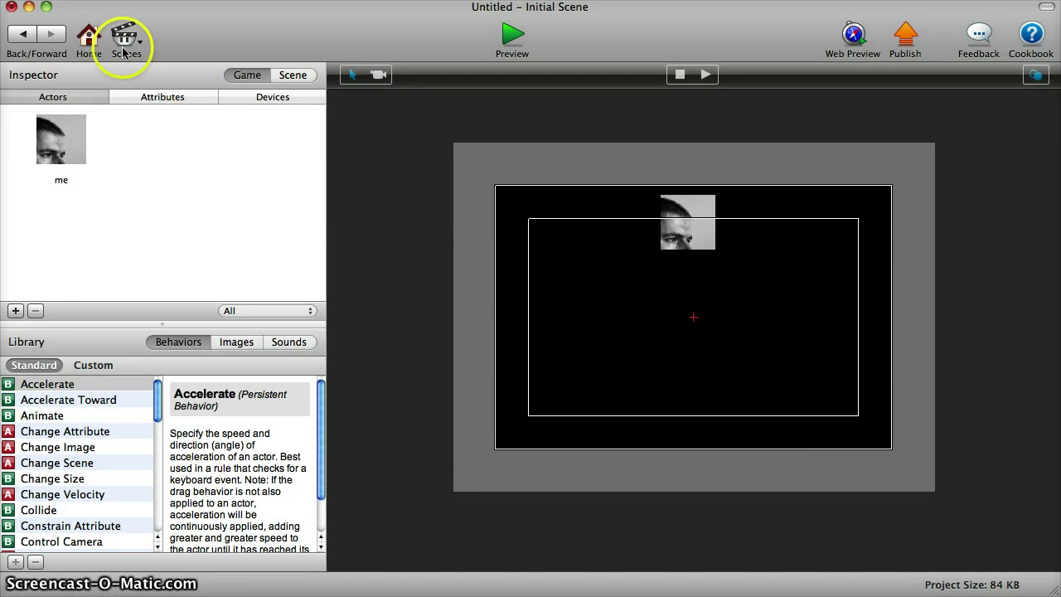
Step: Add a new blank actor to the project and name it Ground
left_click(91, 39)
left_click(584, 244)
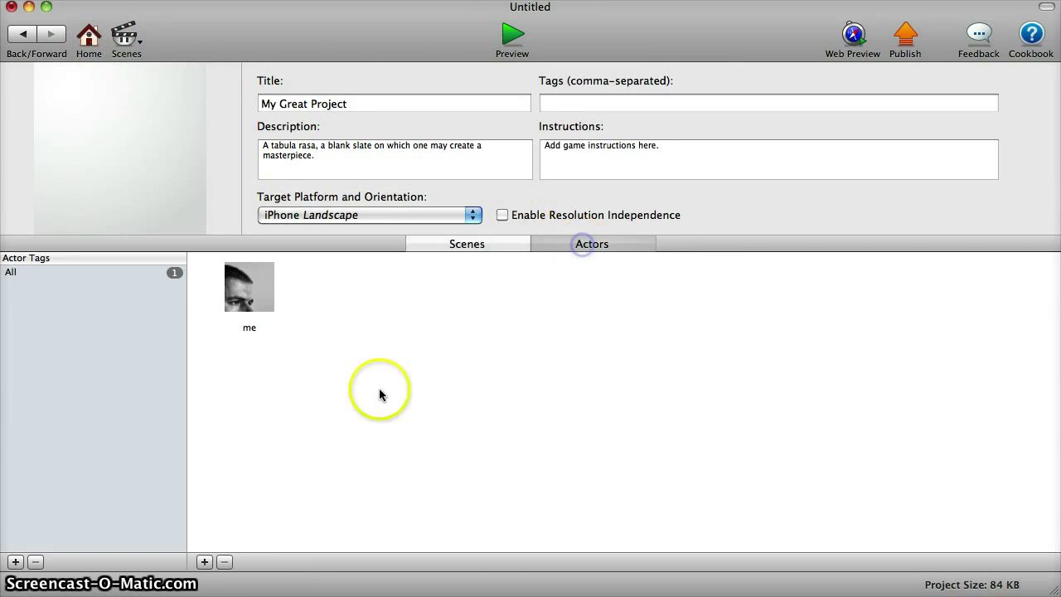
left_click(204, 561)
left_click(372, 327)
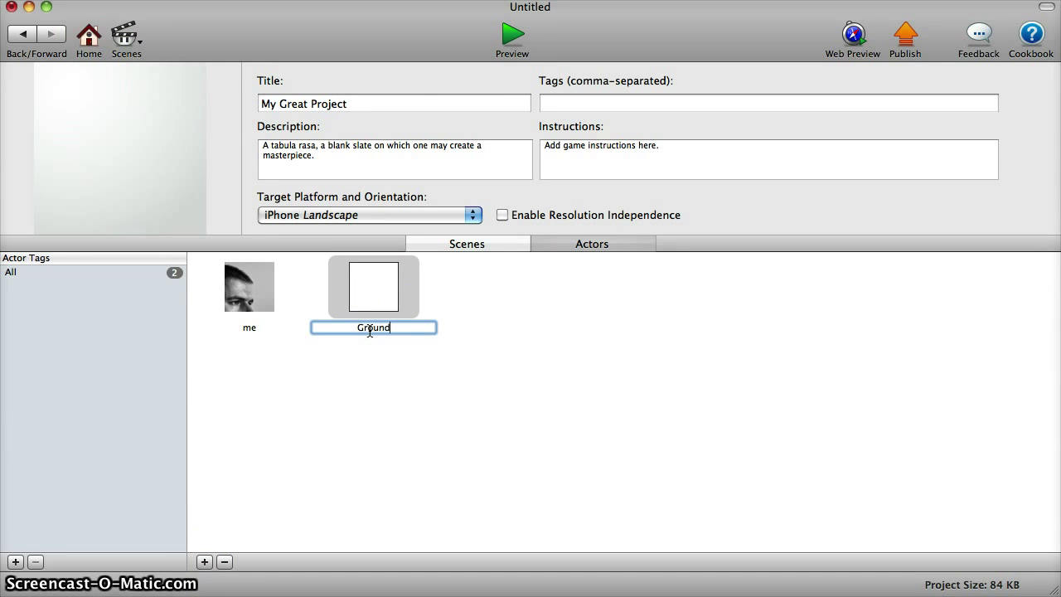
Step: Set the Ground actor's size to width 800 and height 1
double_click(380, 314)
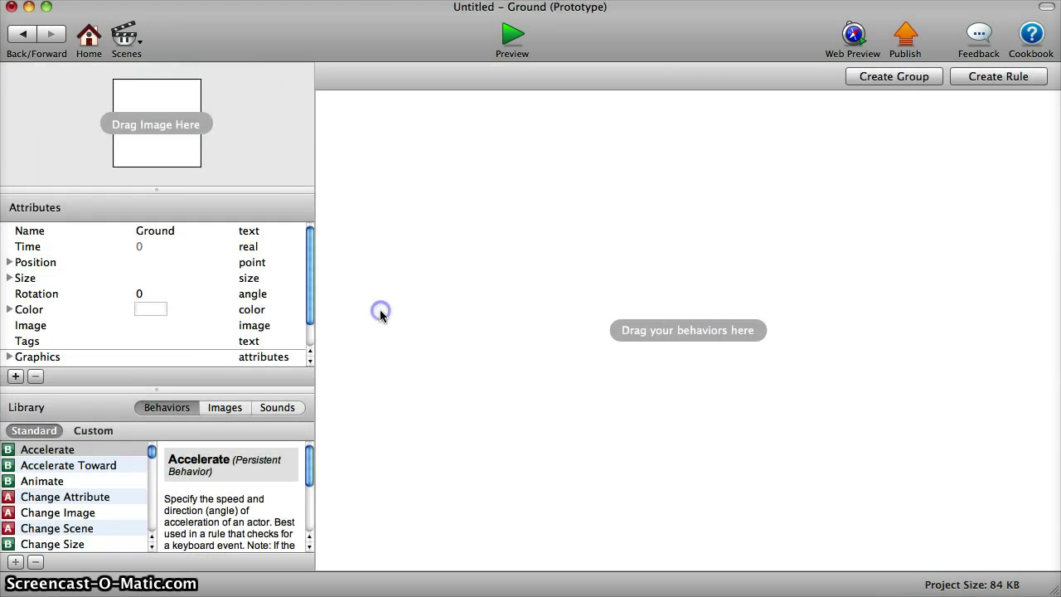
left_click(10, 279)
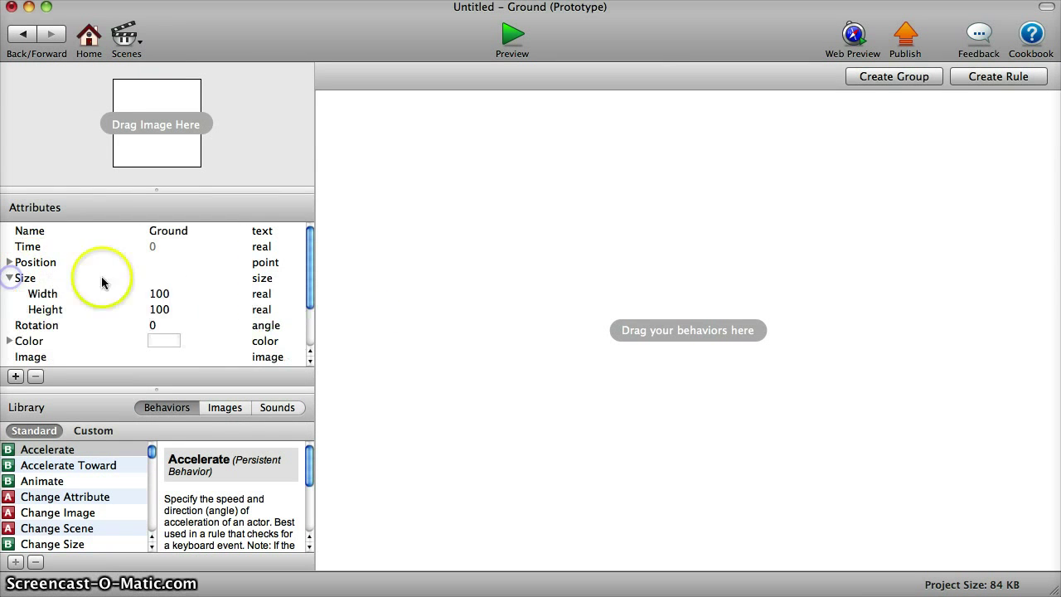
left_click(158, 294)
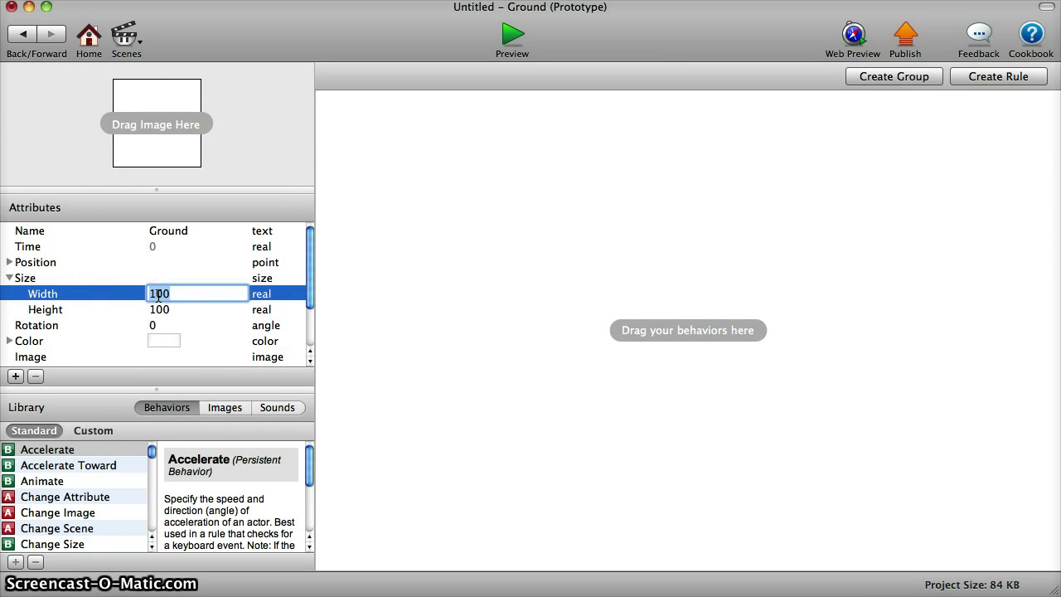
type("800")
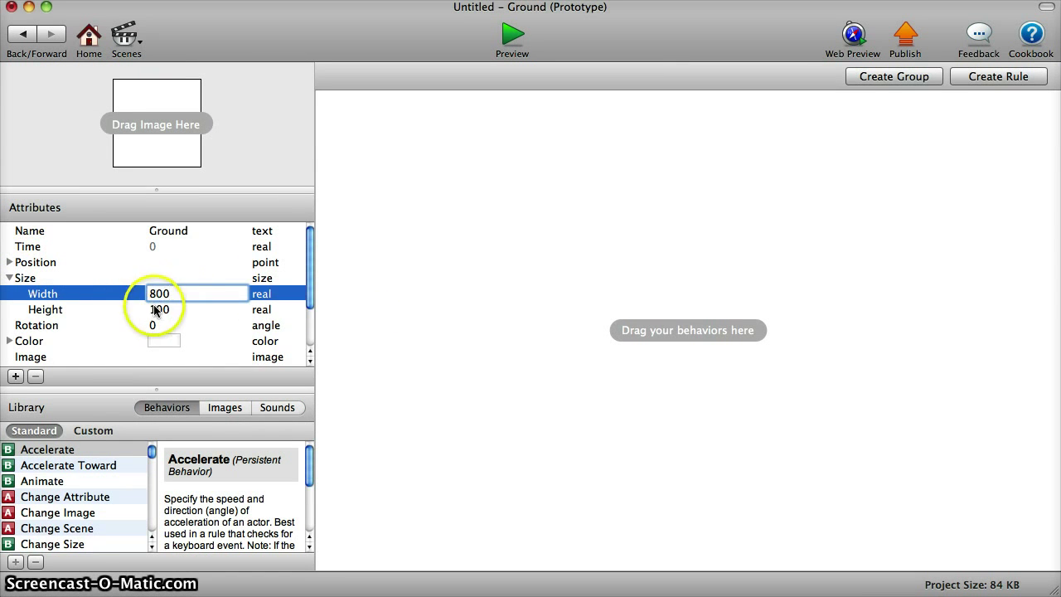
left_click(161, 312)
type("1")
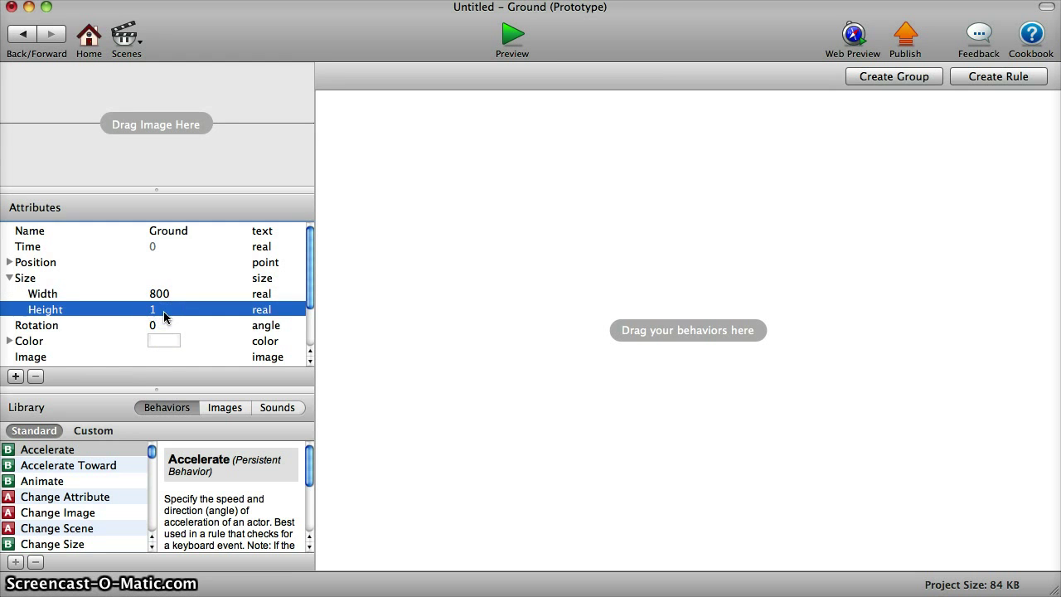
key("Tab")
Step: Turn off Movable in Ground's physics settings
scroll(150, 323, "down", 2)
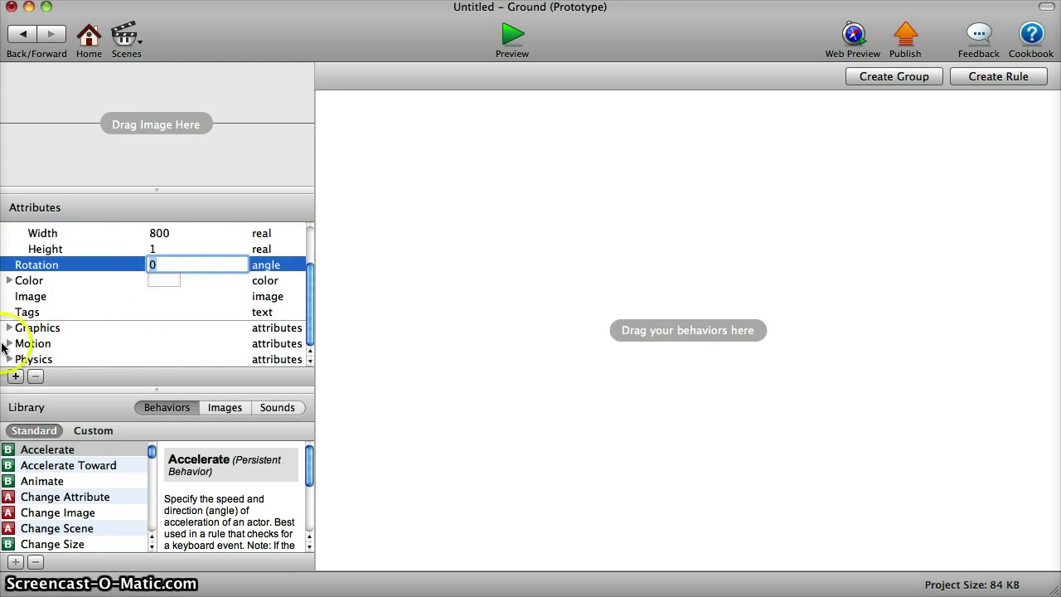
left_click(8, 357)
left_click(154, 323)
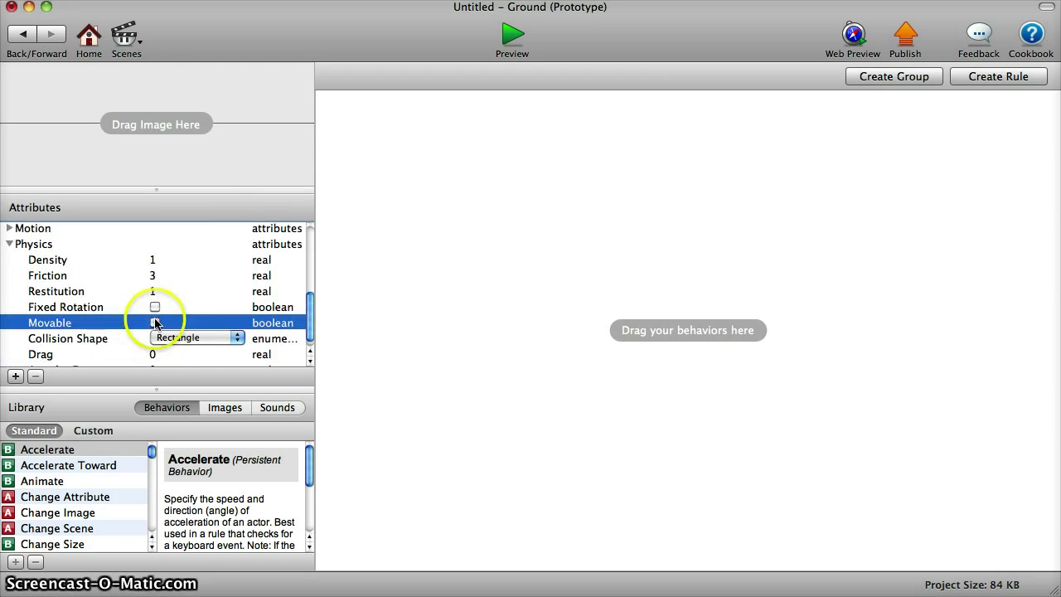
left_click(126, 35)
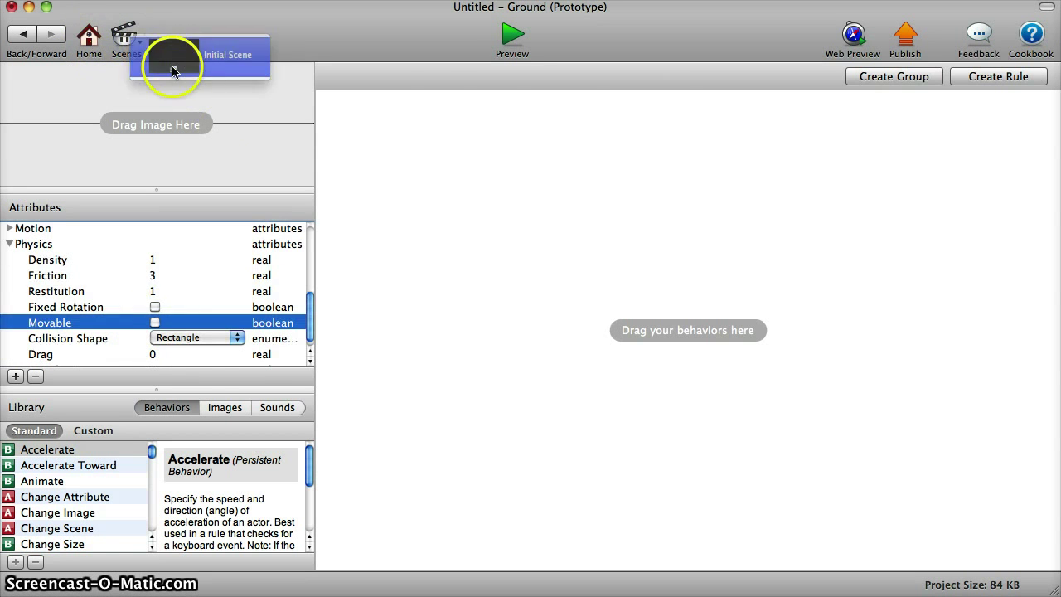
Step: Place a Ground instance as a thin line across the lower part of the Initial Scene
left_click(178, 54)
left_click(207, 151)
left_click_drag(199, 153, 552, 358)
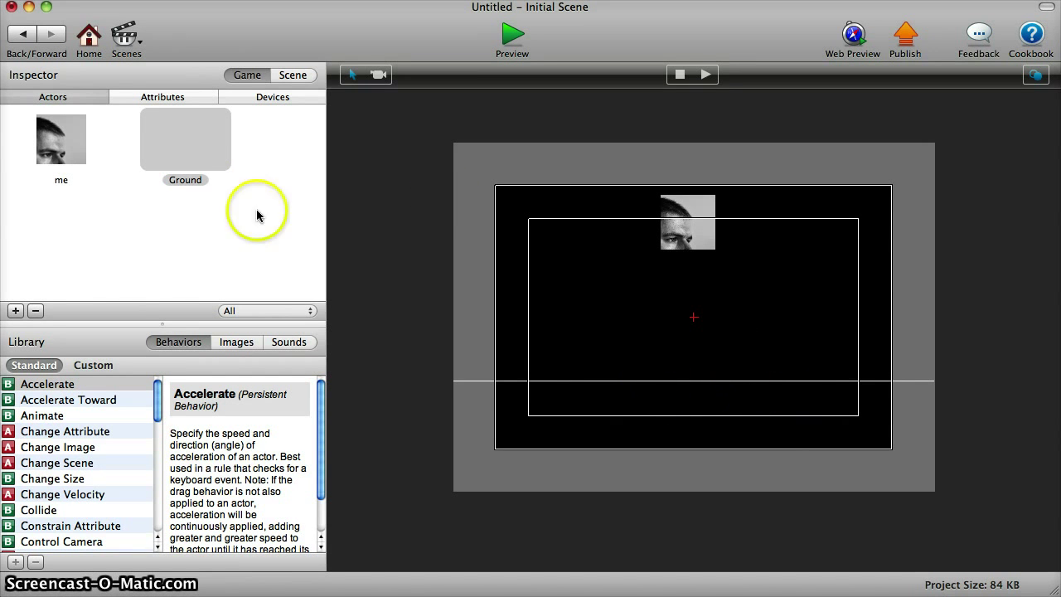
left_click(94, 213)
left_click(58, 151)
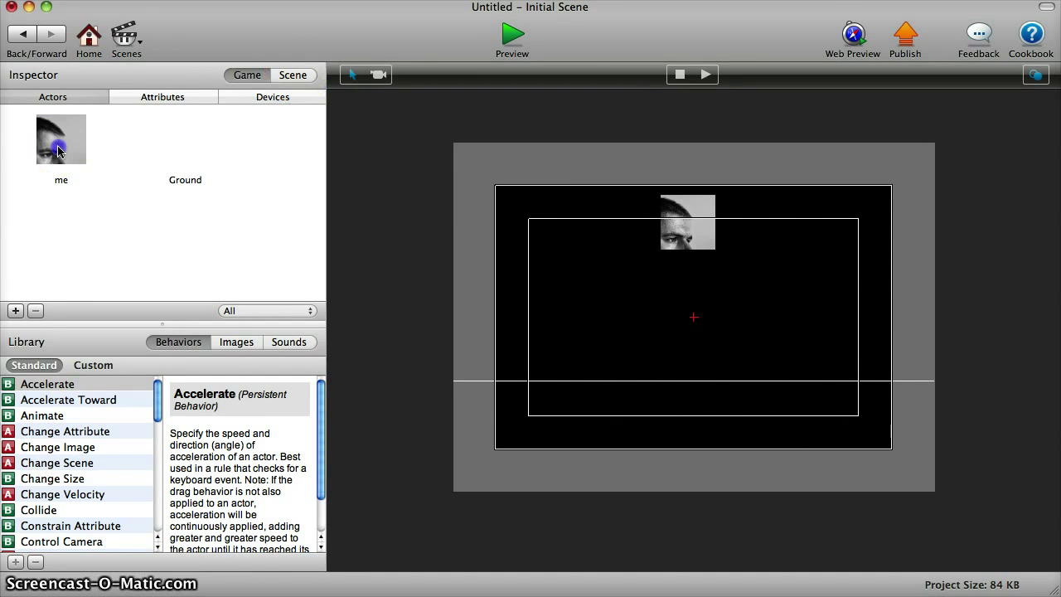
Step: Add a rule to the me actor that triggers on overlapping or colliding with actor type Ground
double_click(58, 151)
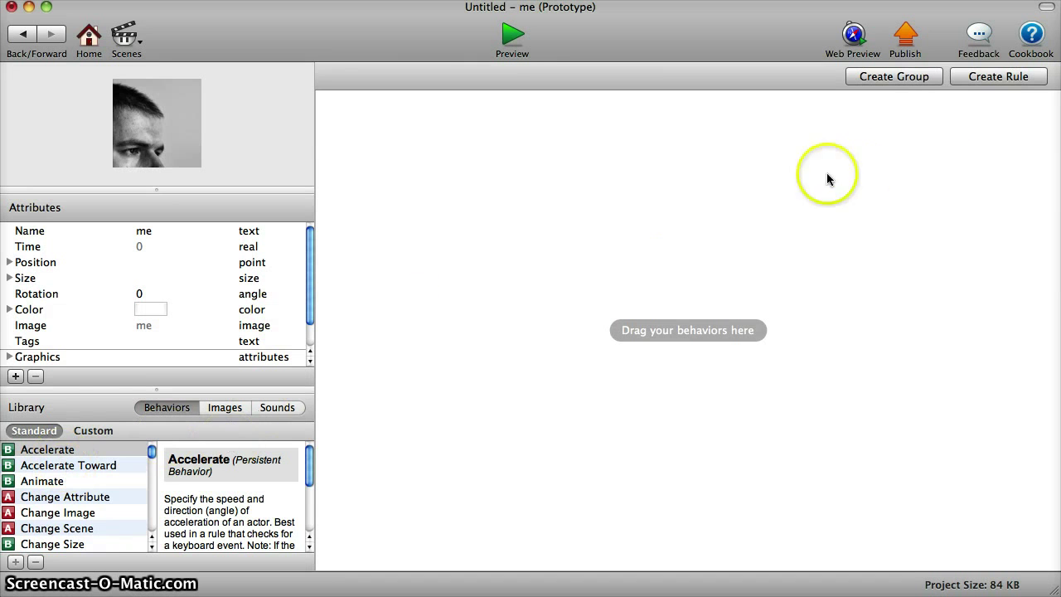
left_click(991, 79)
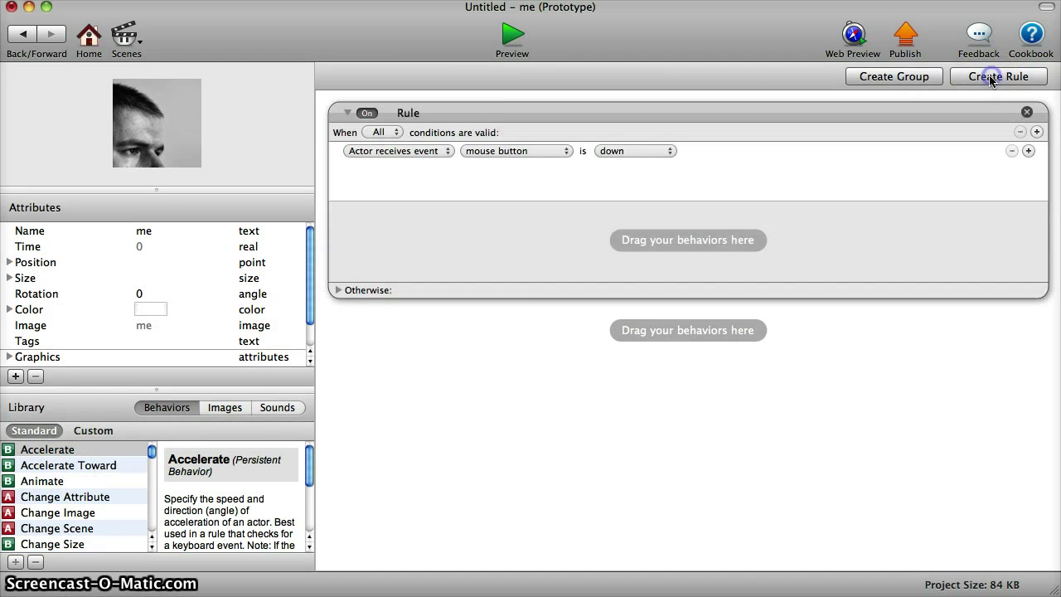
left_click(496, 151)
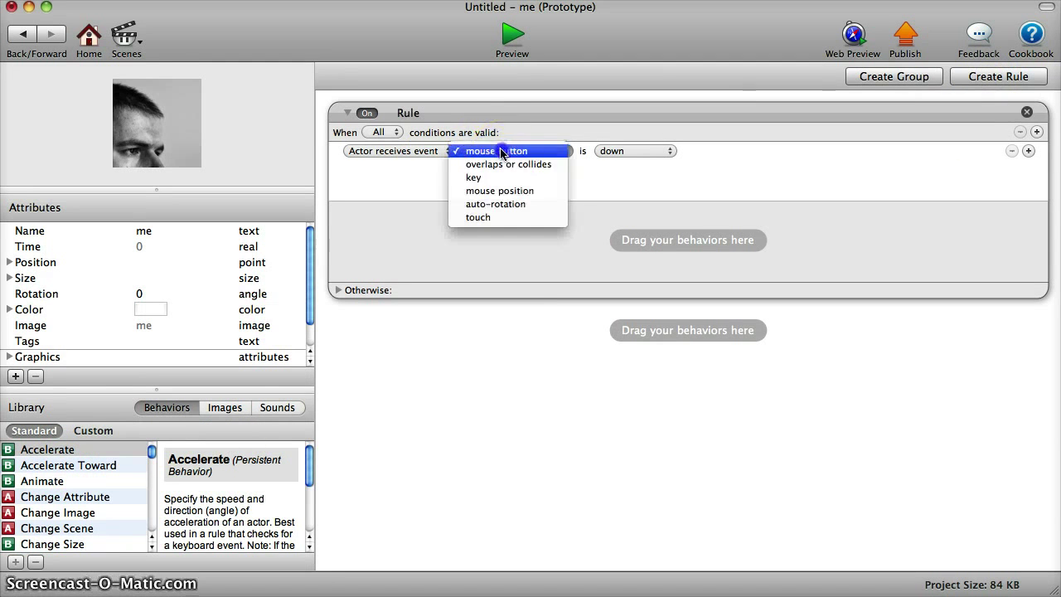
left_click(543, 165)
left_click(634, 151)
left_click(614, 150)
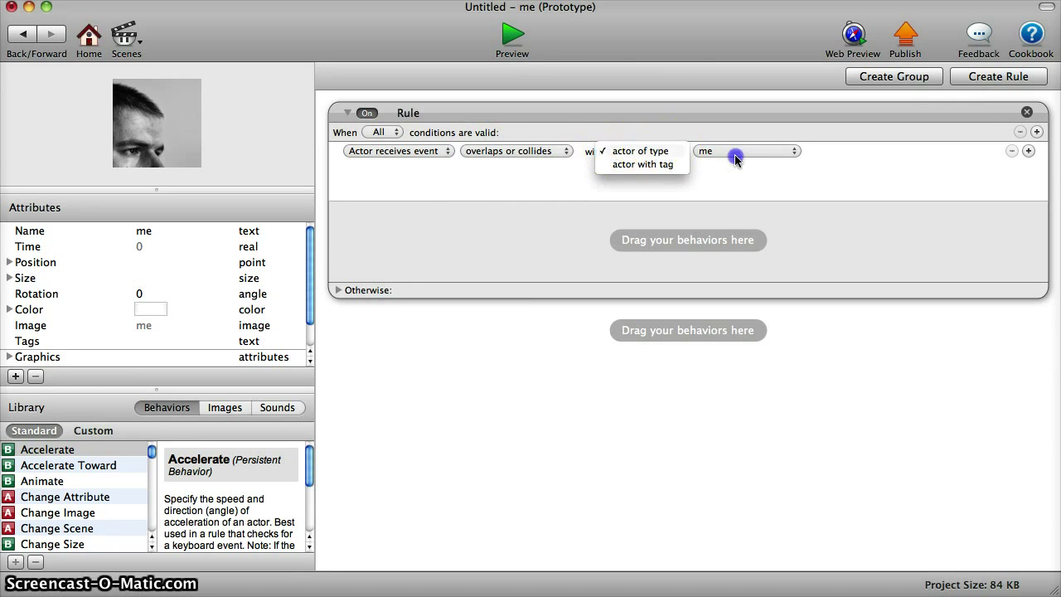
left_click(734, 151)
left_click(714, 164)
Step: Put a Collide behaviour inside me's Ground-collision rule
scroll(194, 502, "down", 3)
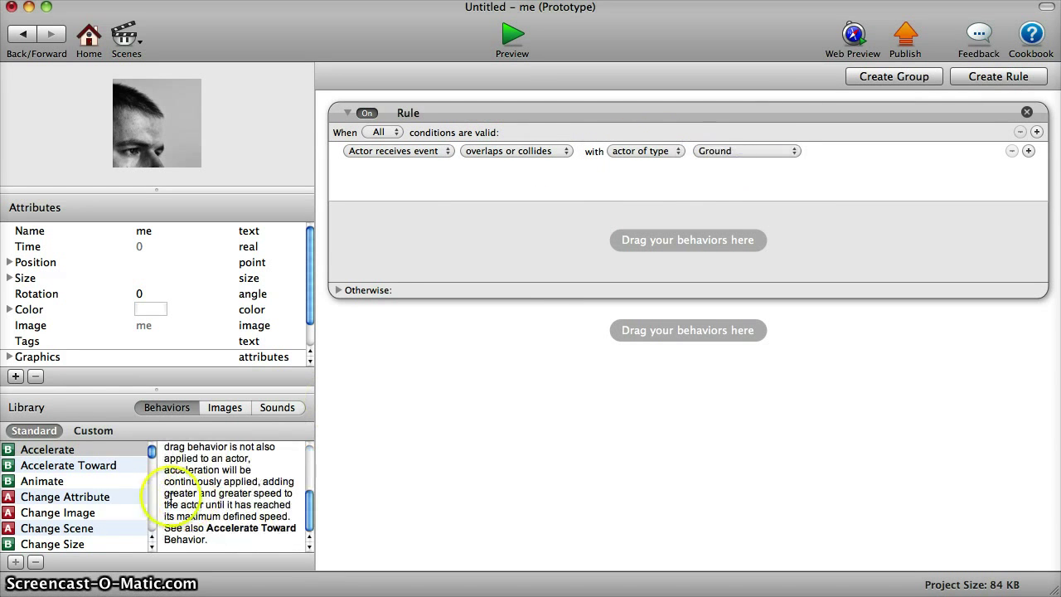
scroll(98, 521, "down", 5)
scroll(97, 519, "down", 3)
scroll(96, 510, "up", 5)
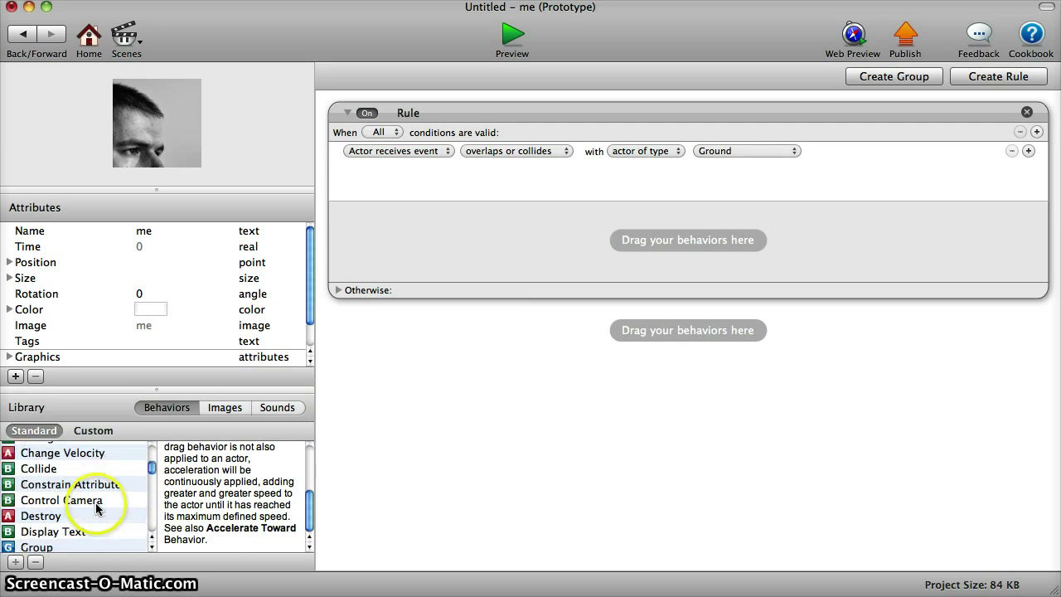
left_click(13, 469)
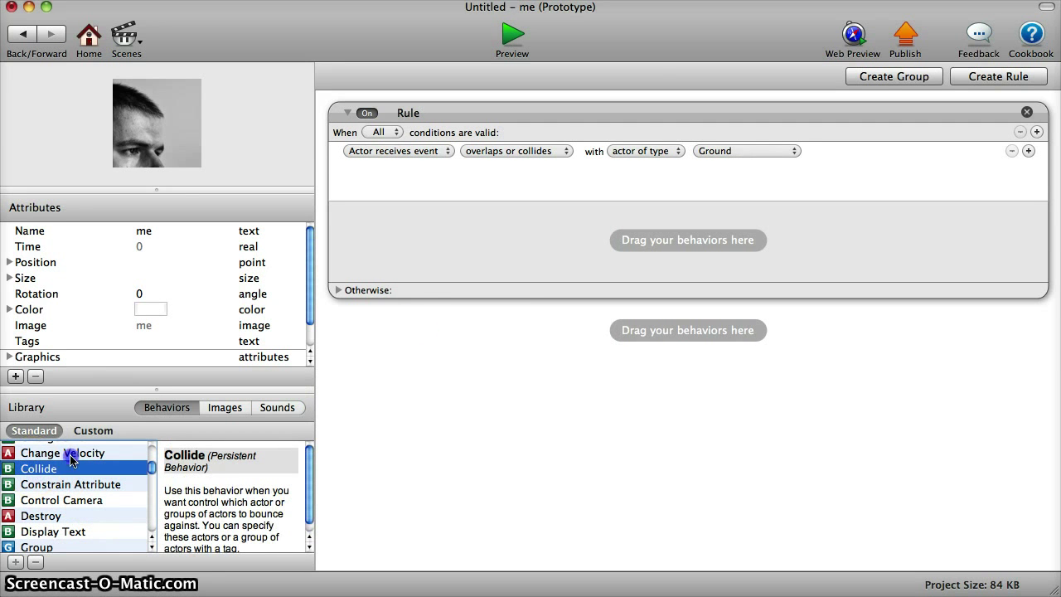
left_click_drag(70, 461, 465, 238)
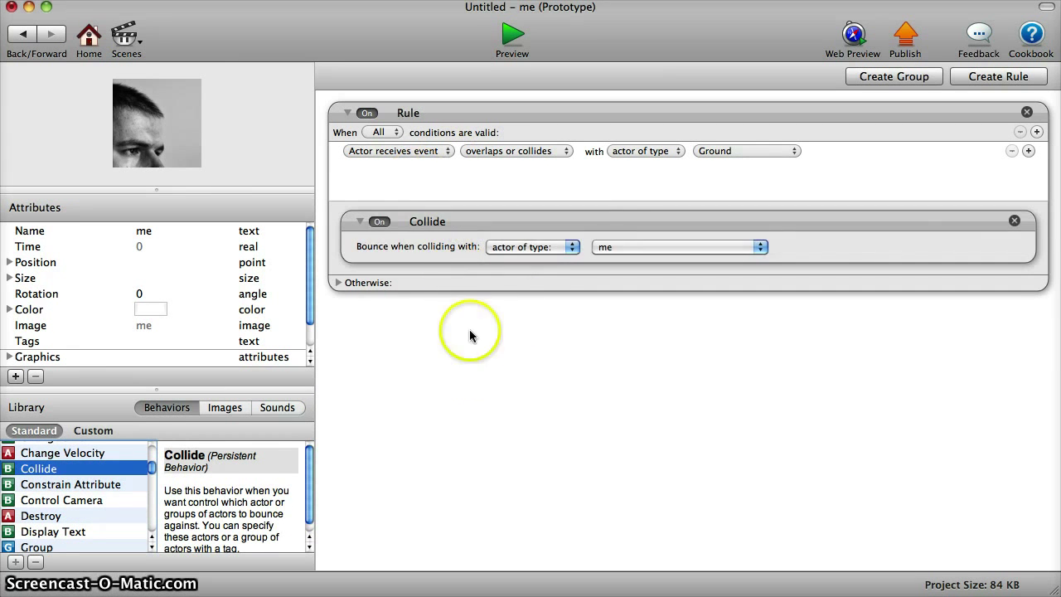
left_click(23, 33)
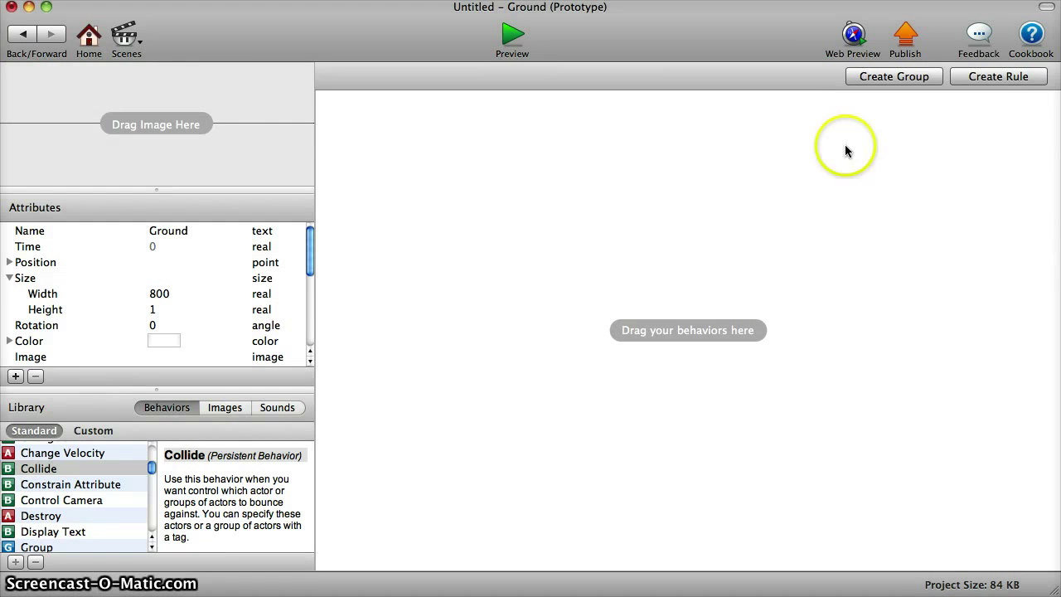
Step: Give Ground a rule triggered by colliding with Ground, holding a Collide behaviour
left_click(986, 76)
left_click(547, 151)
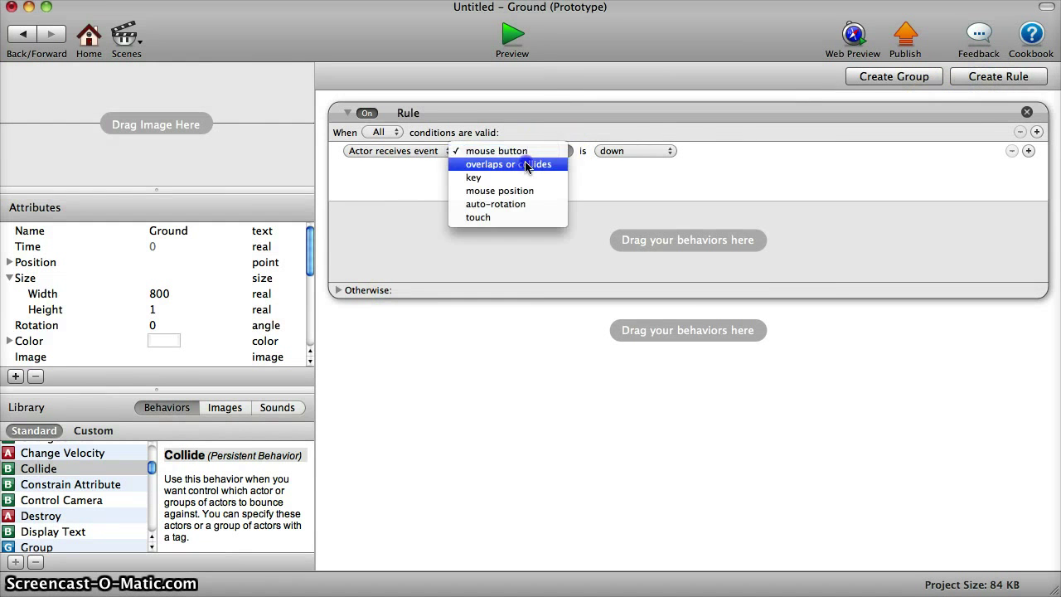
left_click(509, 164)
left_click(740, 151)
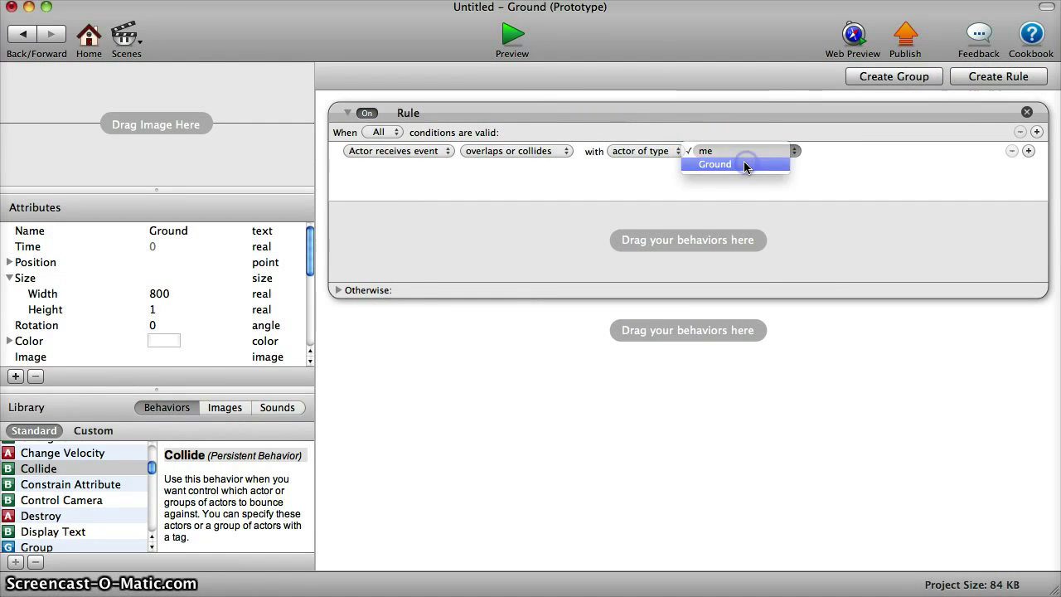
left_click(747, 164)
left_click_drag(34, 468, 483, 248)
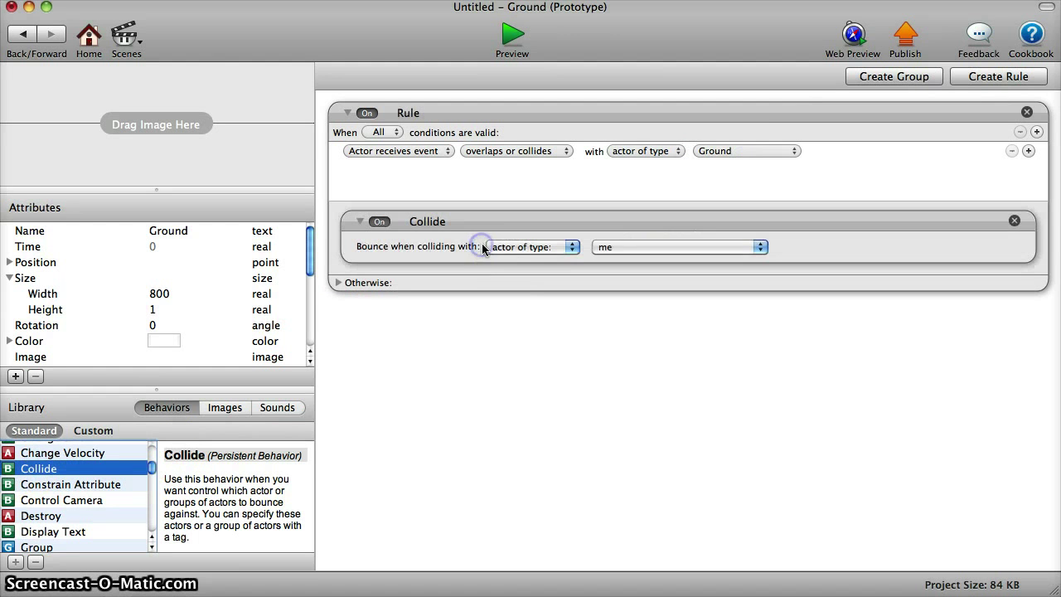
left_click(622, 247)
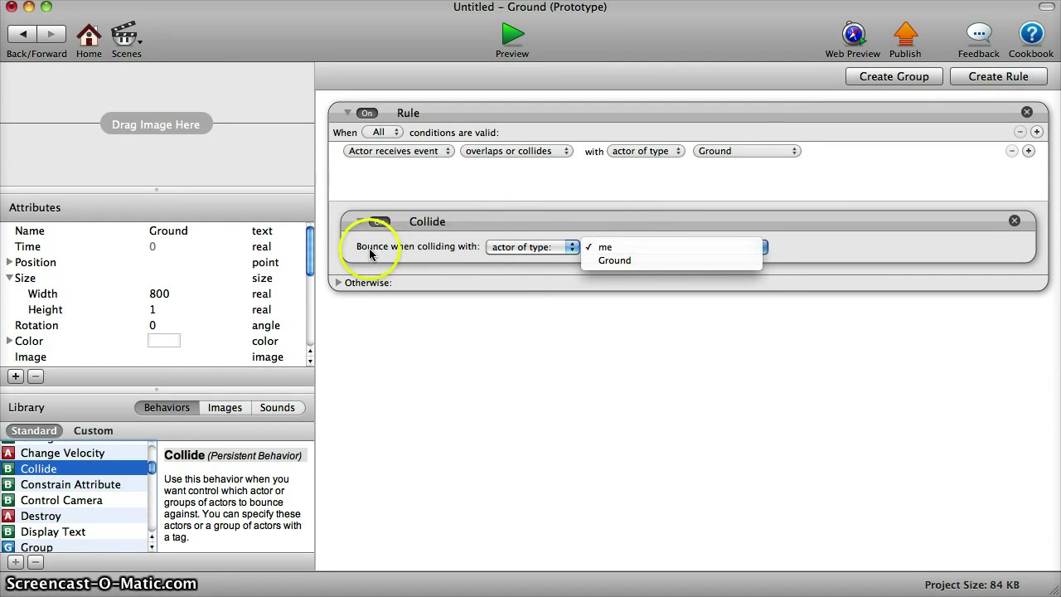
left_click(614, 261)
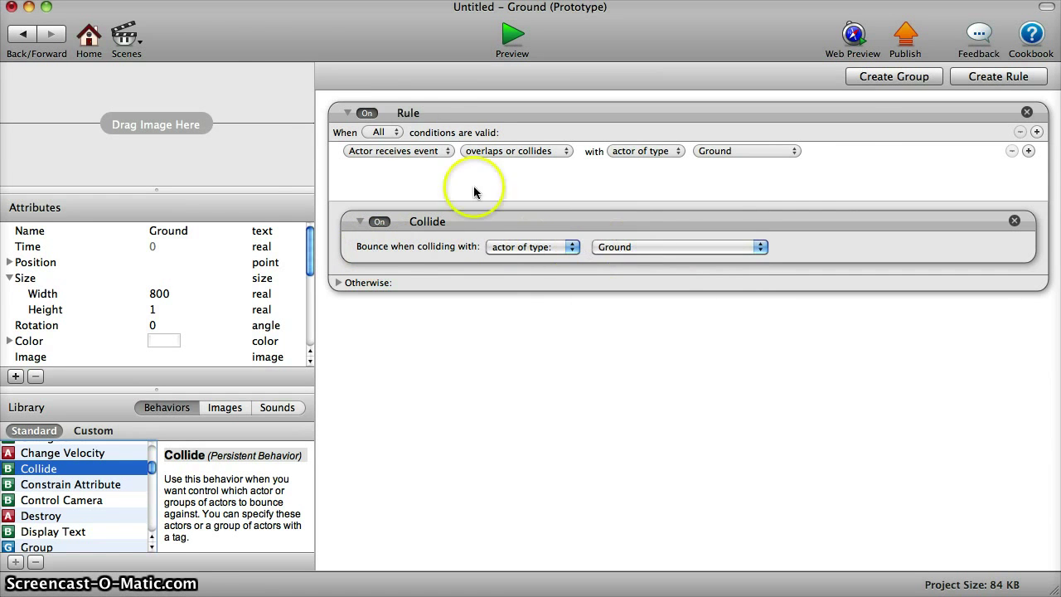
Step: Change Ground's Collide behaviour to bounce against me
left_click(93, 47)
double_click(360, 301)
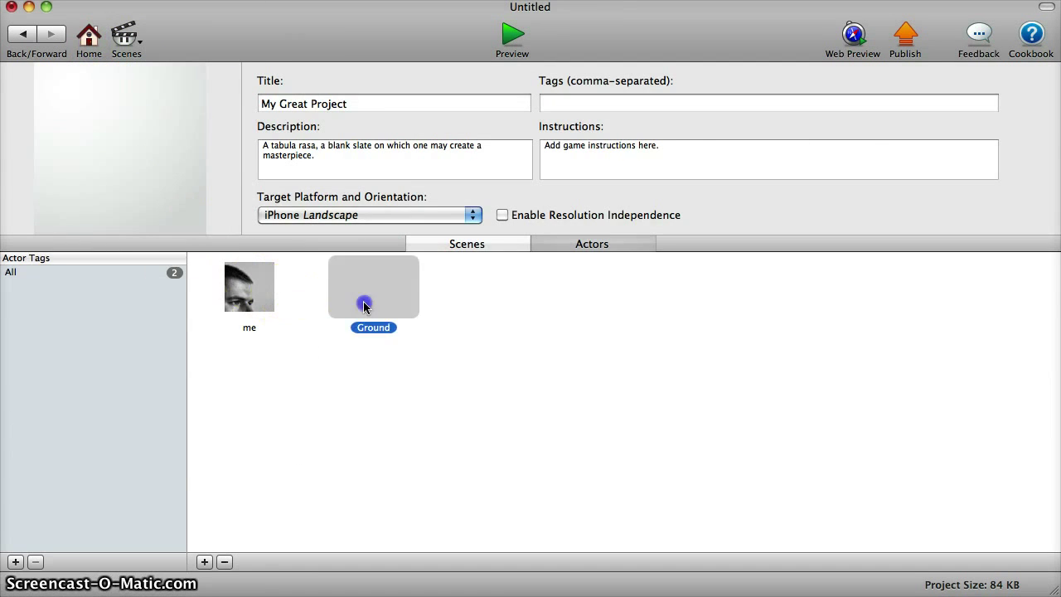
left_click(643, 248)
left_click(644, 234)
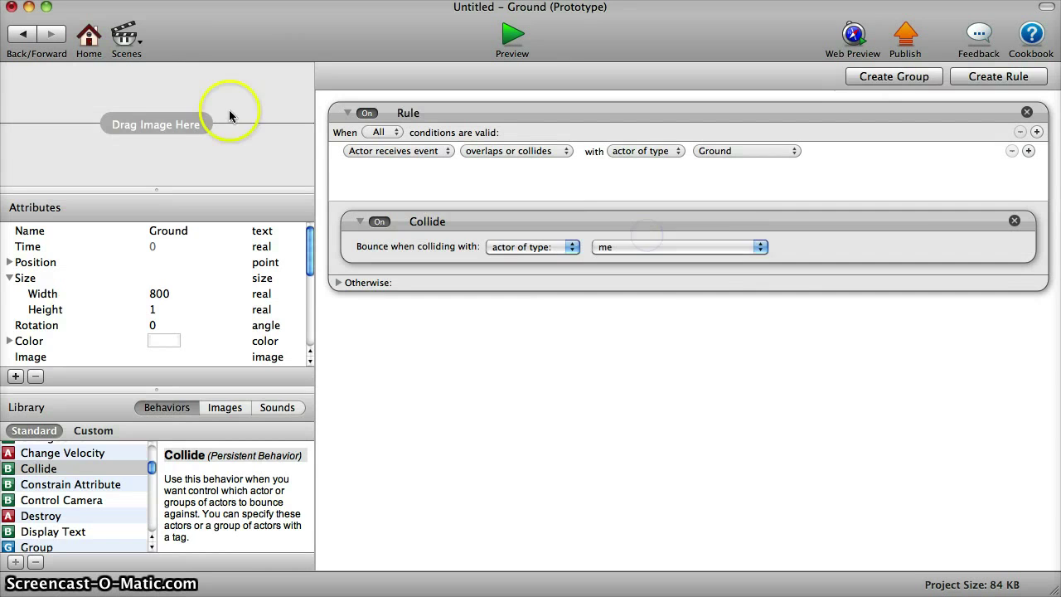
Step: Set the me actor's Collide behaviour to bounce against Ground
left_click(89, 37)
double_click(263, 290)
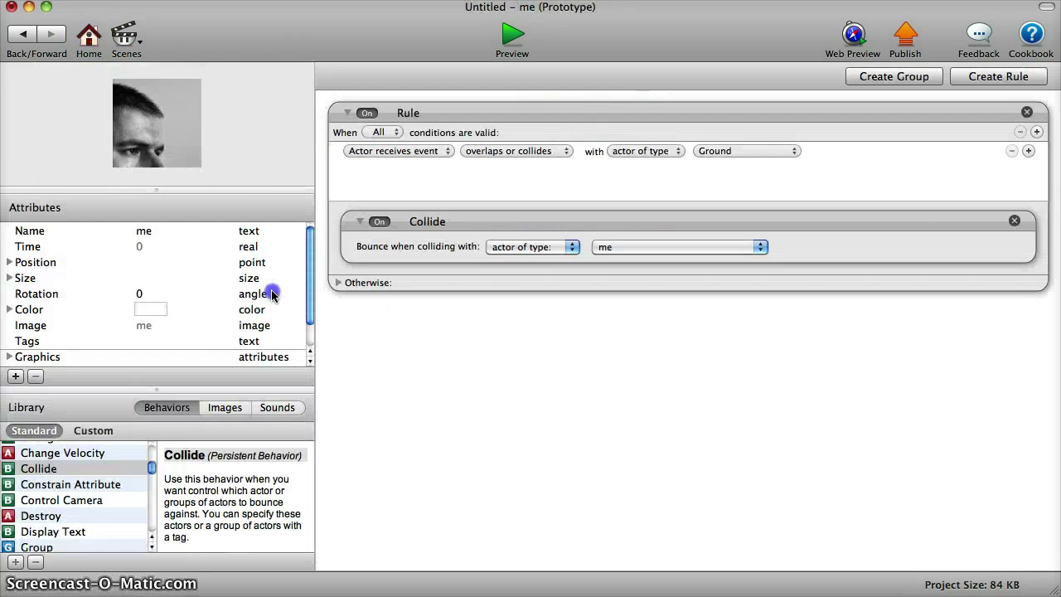
left_click(655, 247)
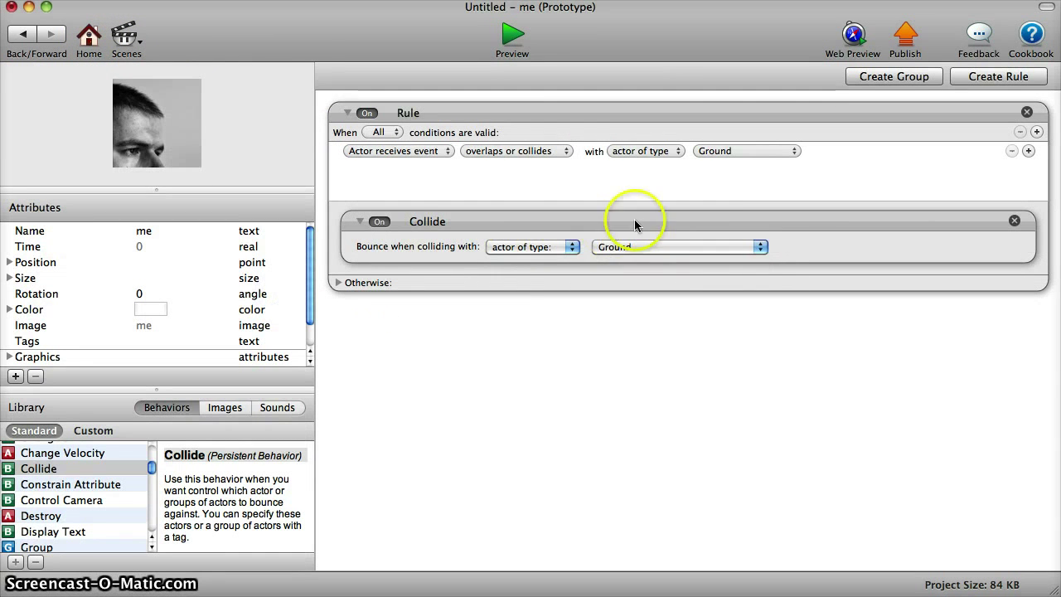
left_click(90, 40)
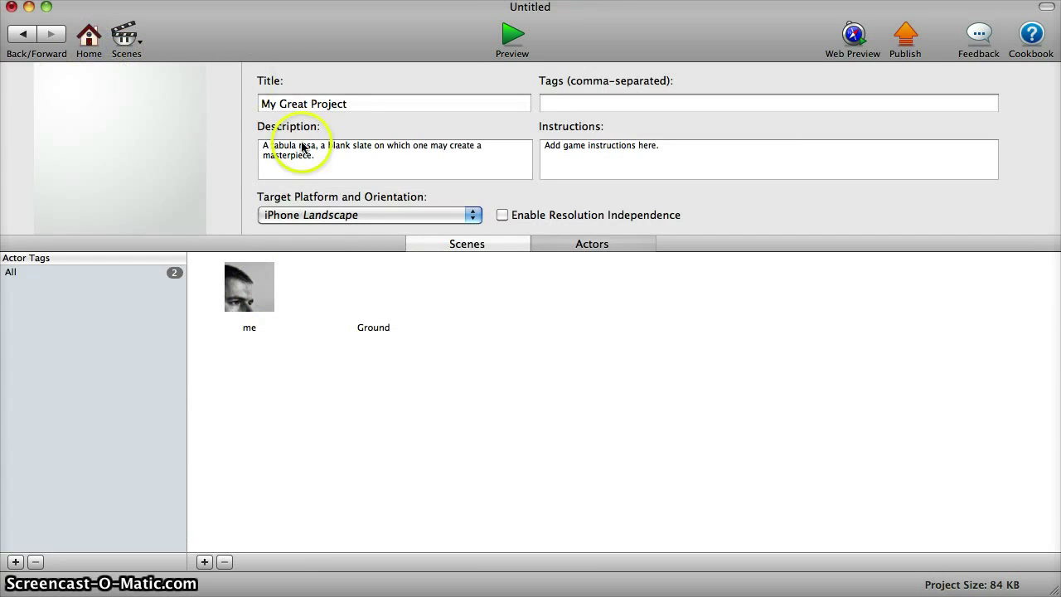
Step: Open the Initial Scene and run it in the Preview Player
left_click(130, 45)
left_click(154, 107)
left_click(130, 46)
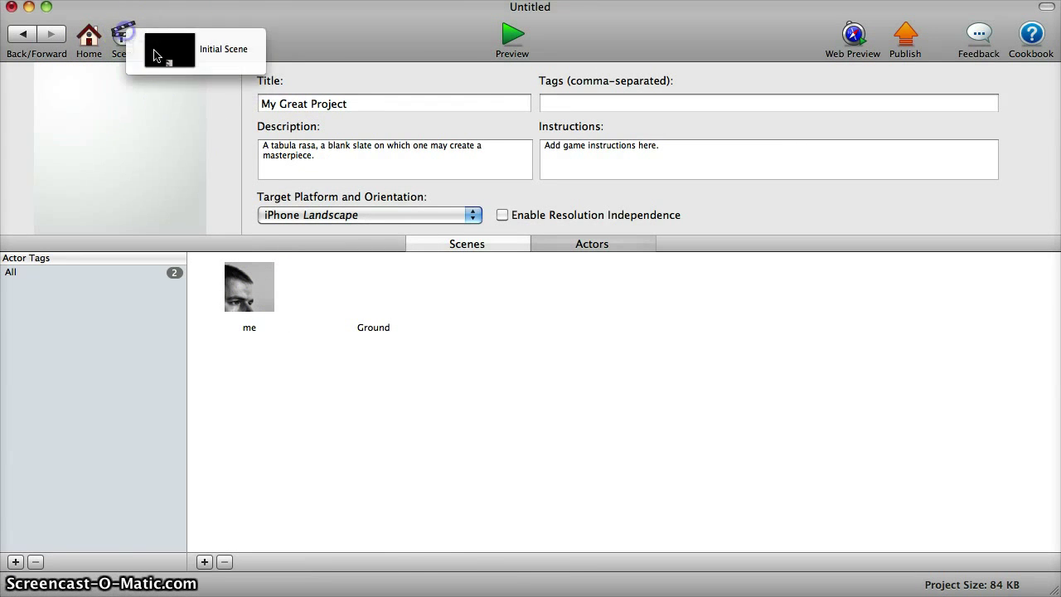
left_click(207, 49)
left_click(512, 35)
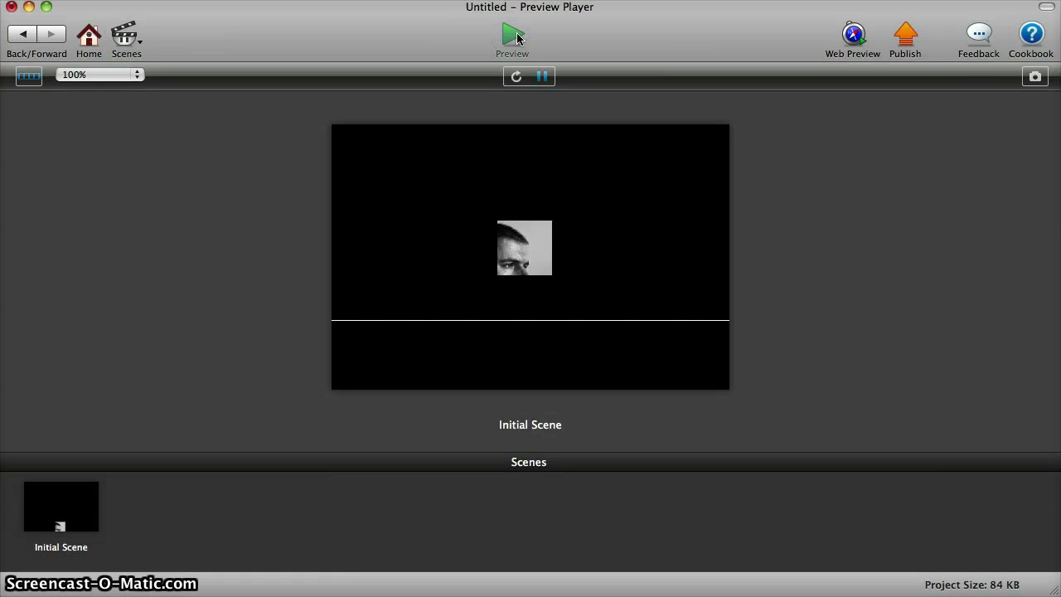